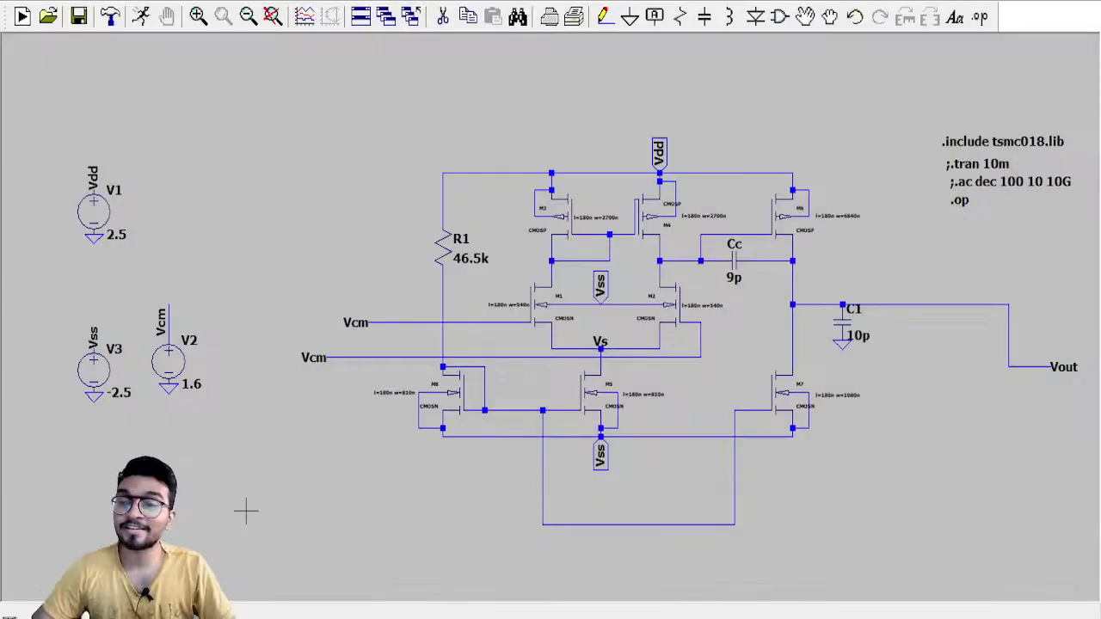
Pan and scroll the schematic to bring the Vout node into view.
scroll(245, 512, "down", 1)
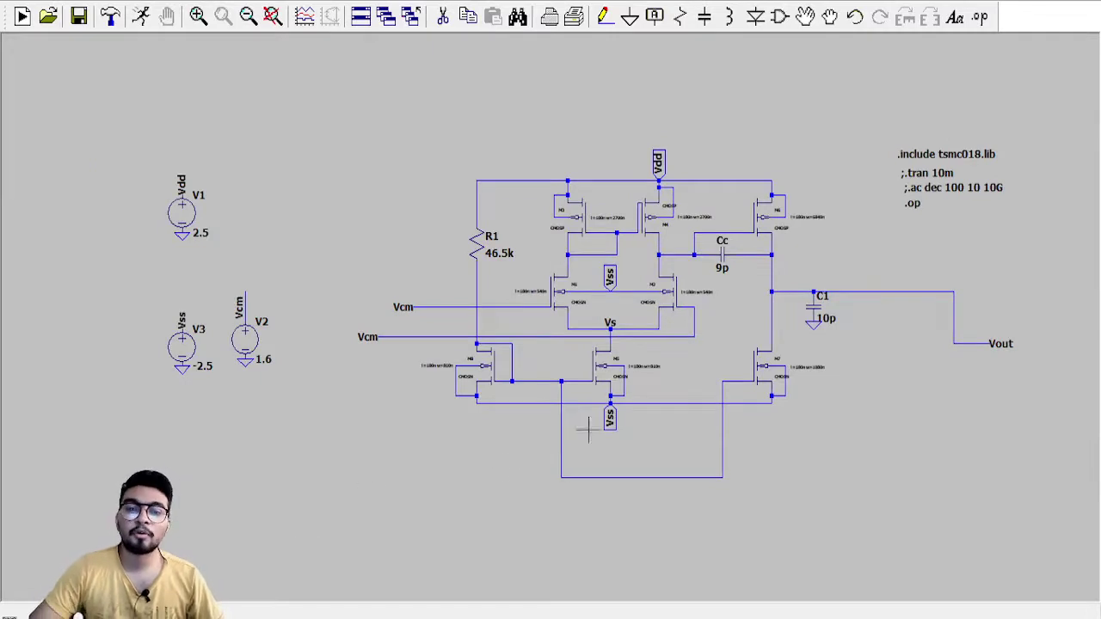
scroll(633, 284, "up", 1)
scroll(633, 283, "up", 1)
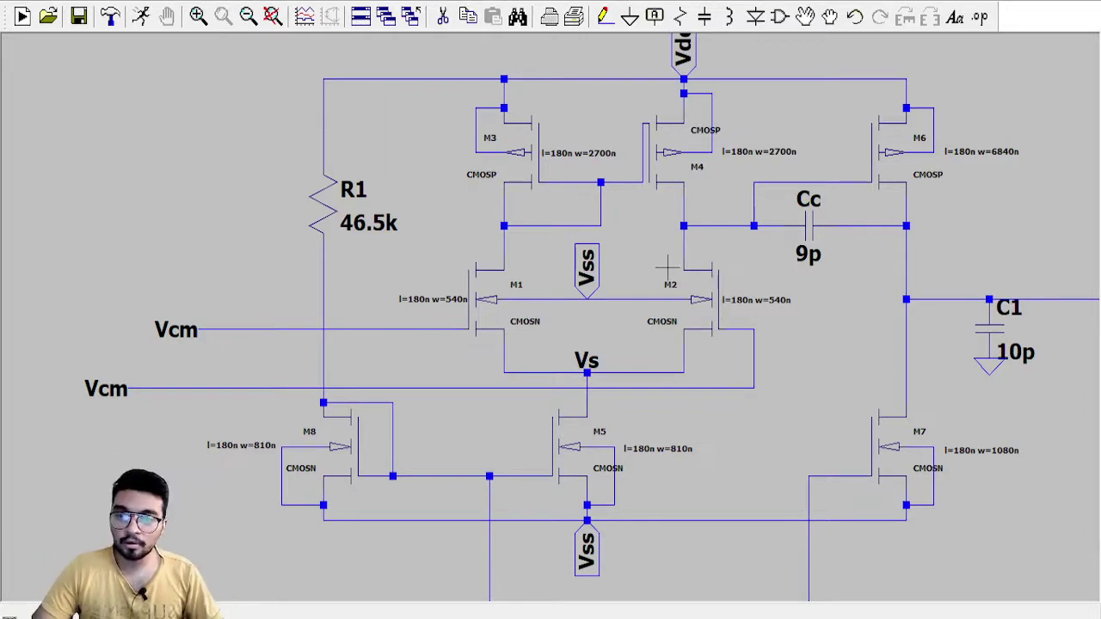
scroll(658, 266, "down", 1)
scroll(274, 411, "down", 3)
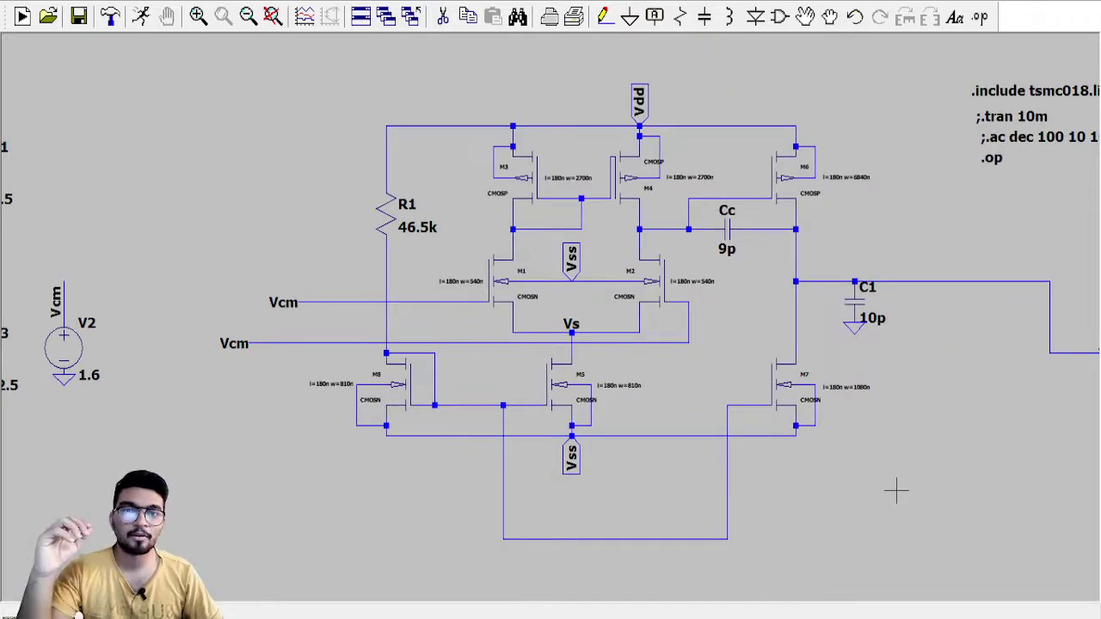
left_click_drag(926, 479, 892, 476)
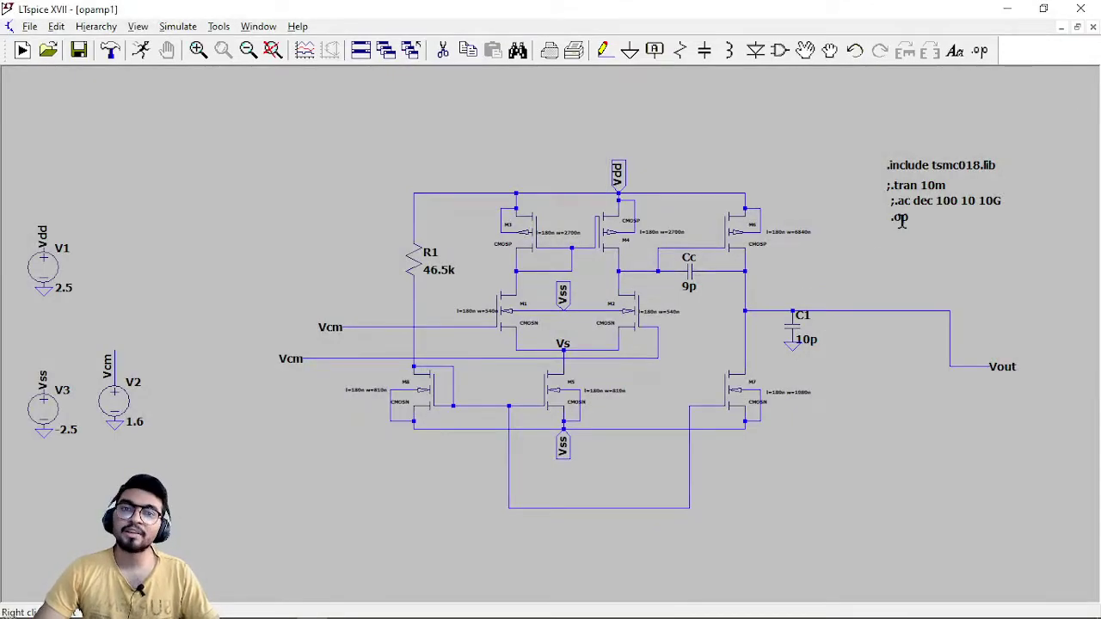
key("Left")
key("Left")
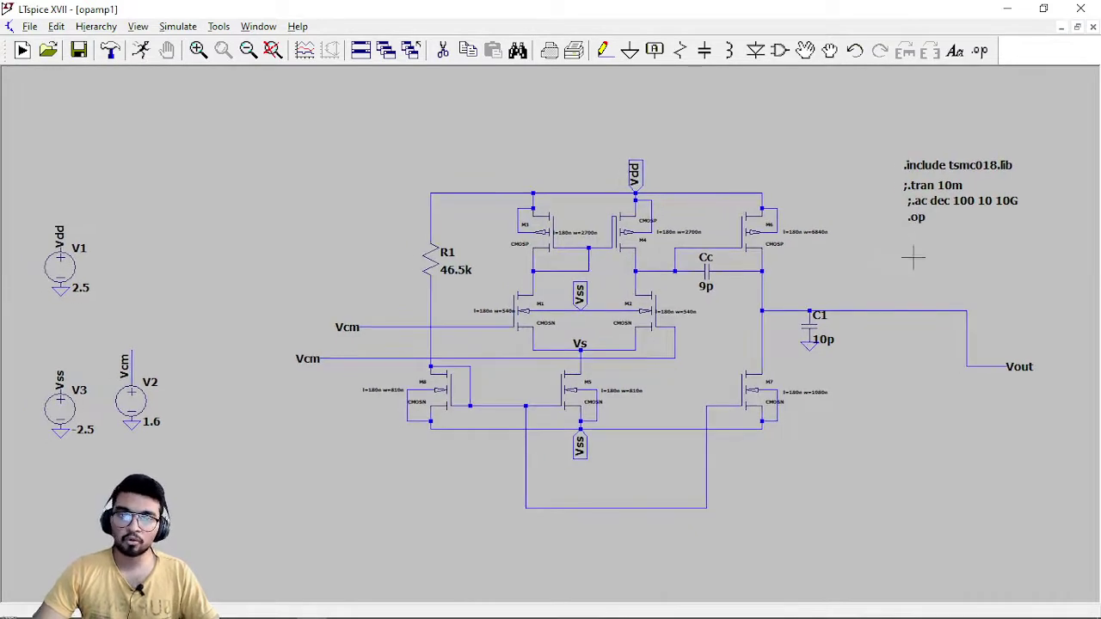
left_click_drag(915, 258, 982, 253)
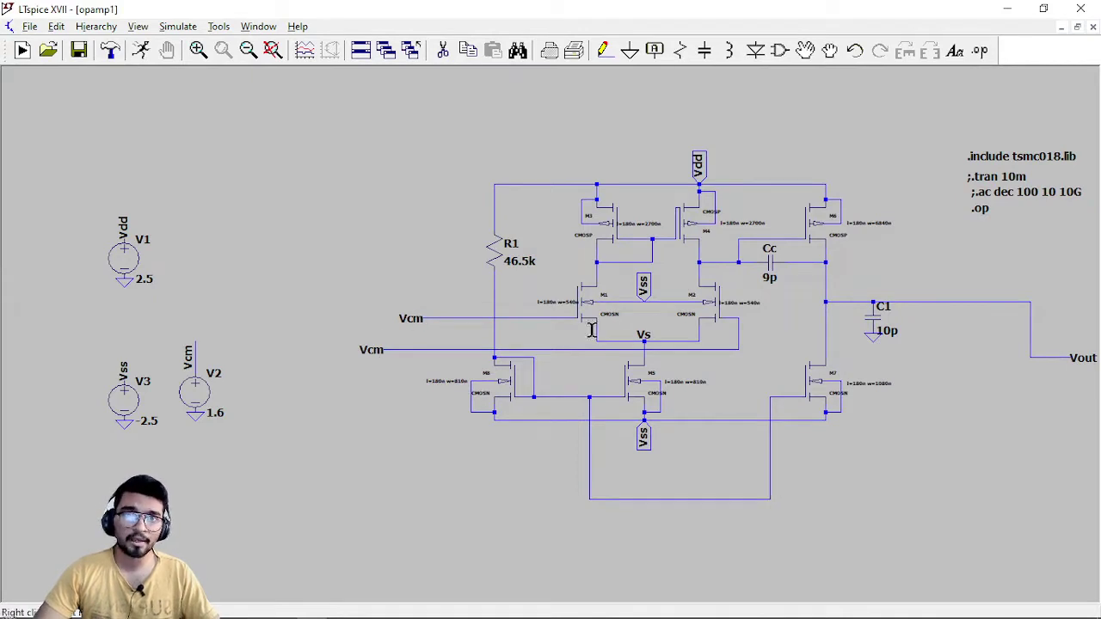
left_click_drag(266, 412, 291, 402)
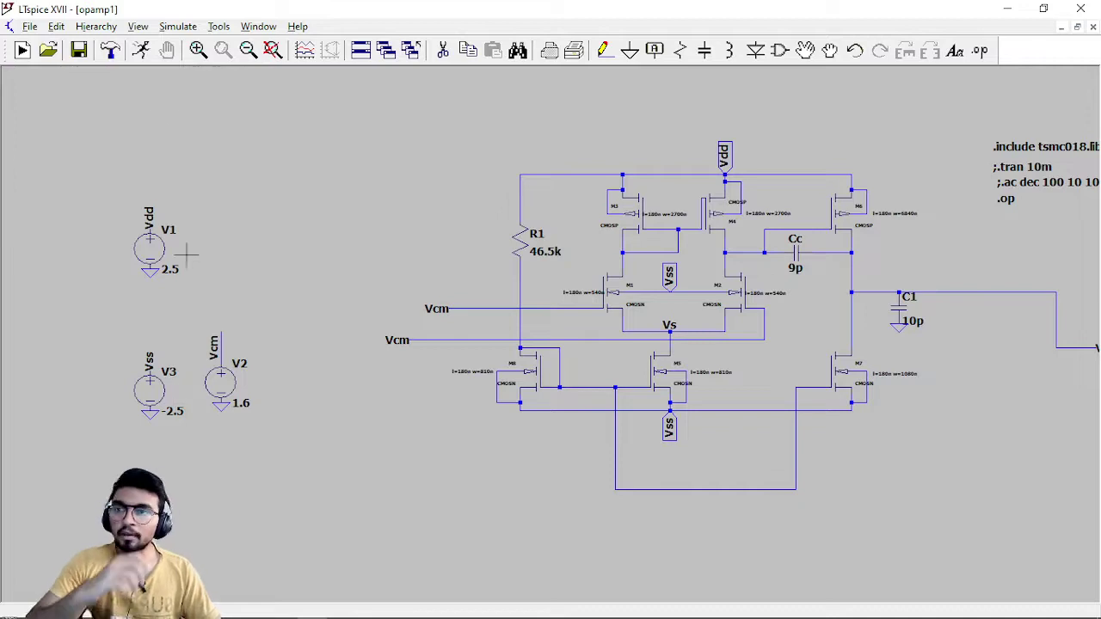
Run the .op simulation and check V(vout) 0.897379, V(vss) -2.5 and V(vdd) 2.5.
left_click(141, 51)
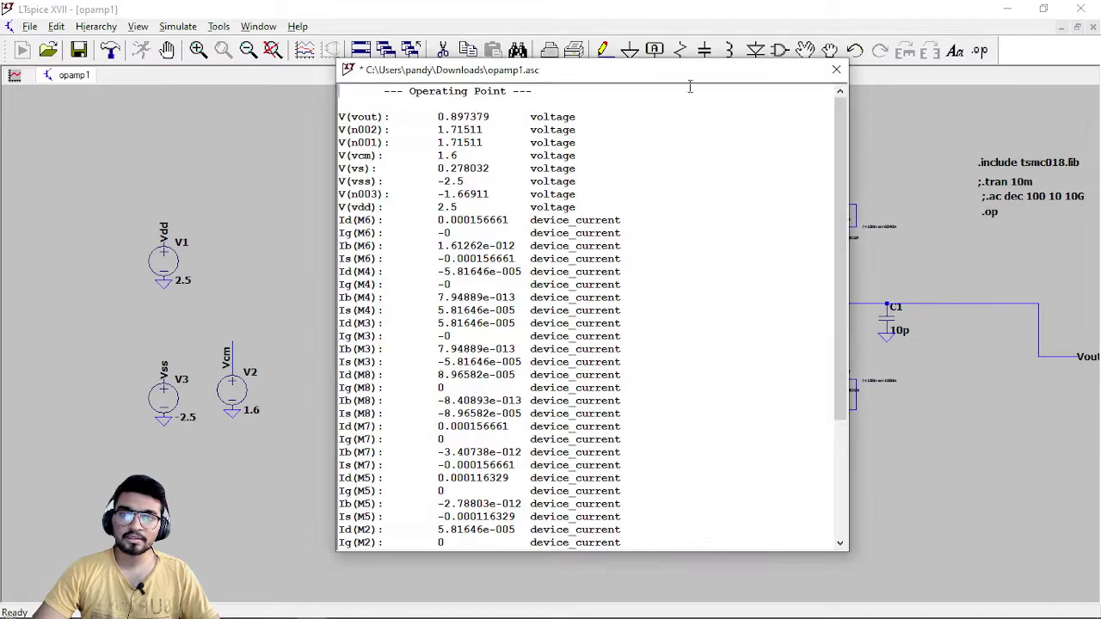
left_click_drag(721, 81, 734, 81)
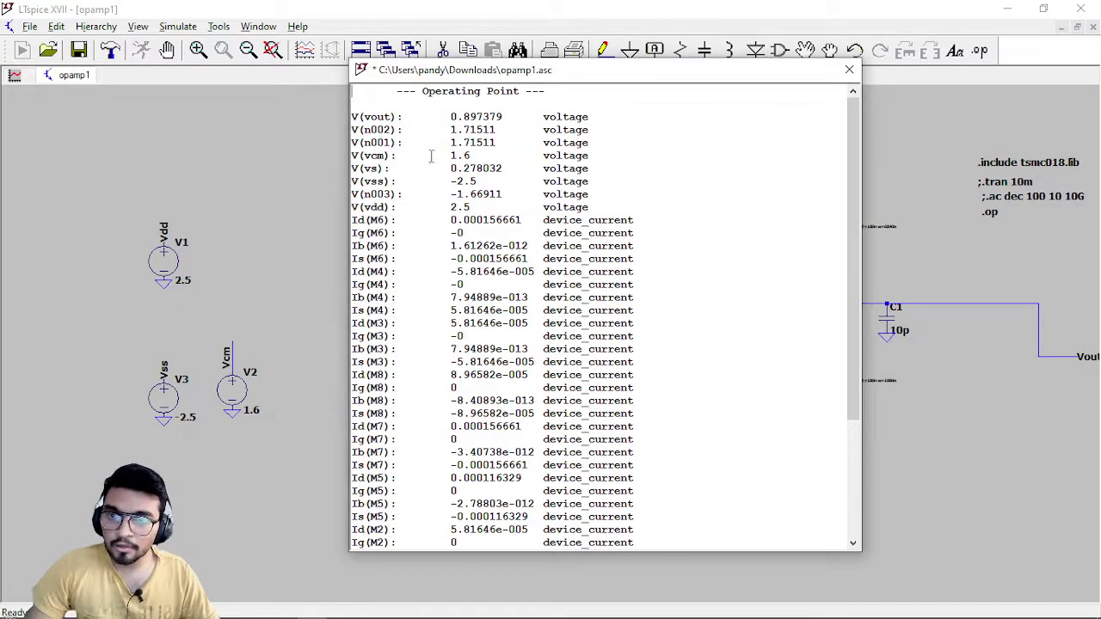
left_click_drag(402, 117, 533, 125)
left_click(523, 119)
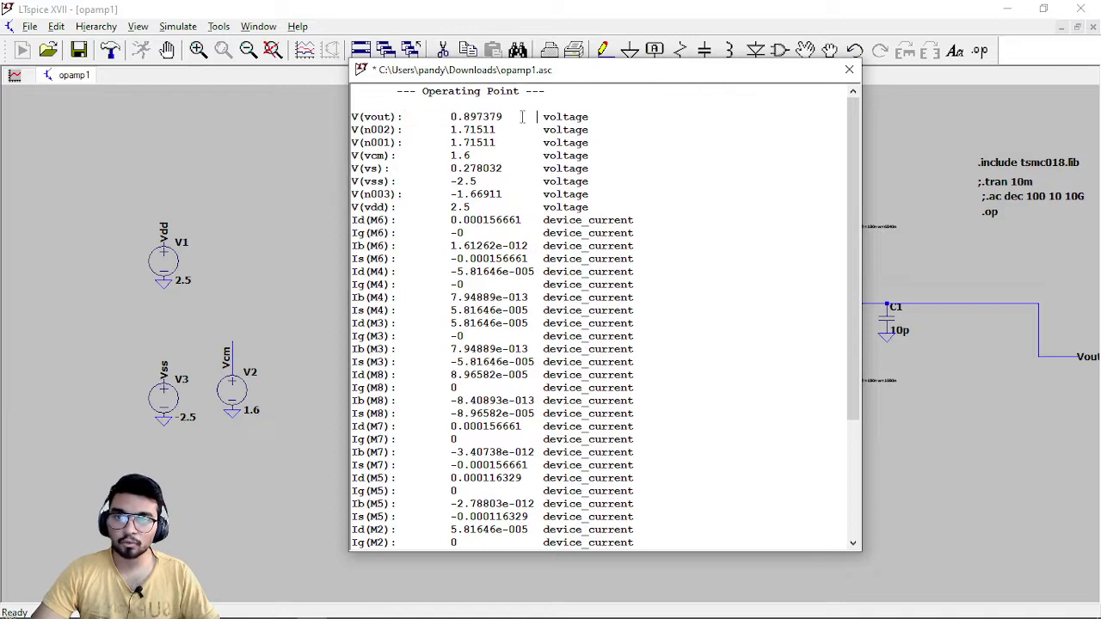
left_click_drag(385, 182, 478, 182)
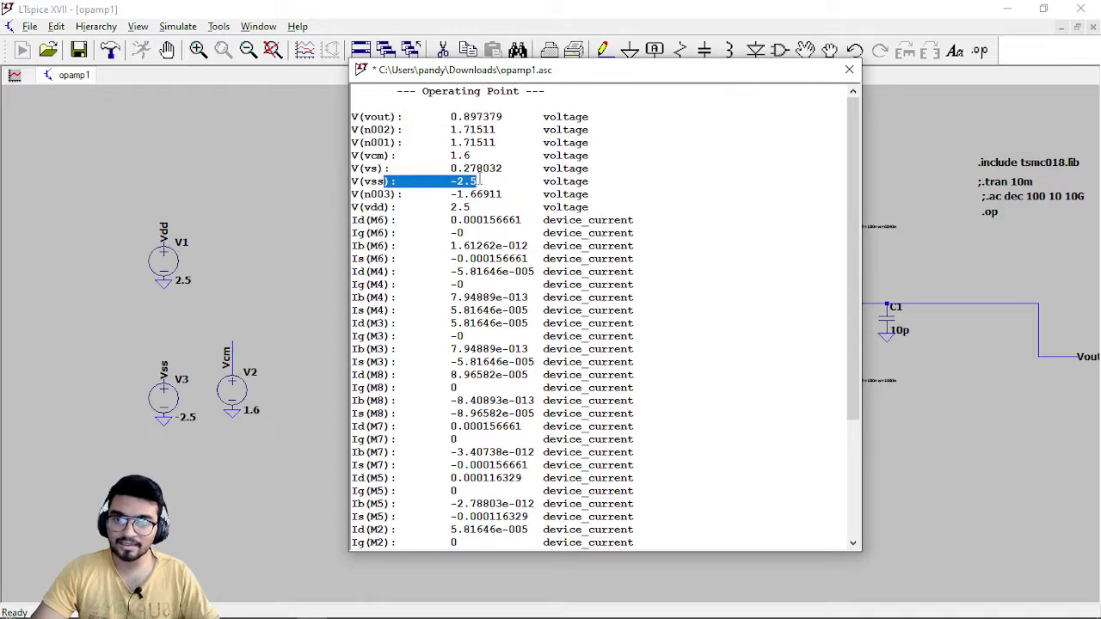
left_click_drag(379, 207, 477, 207)
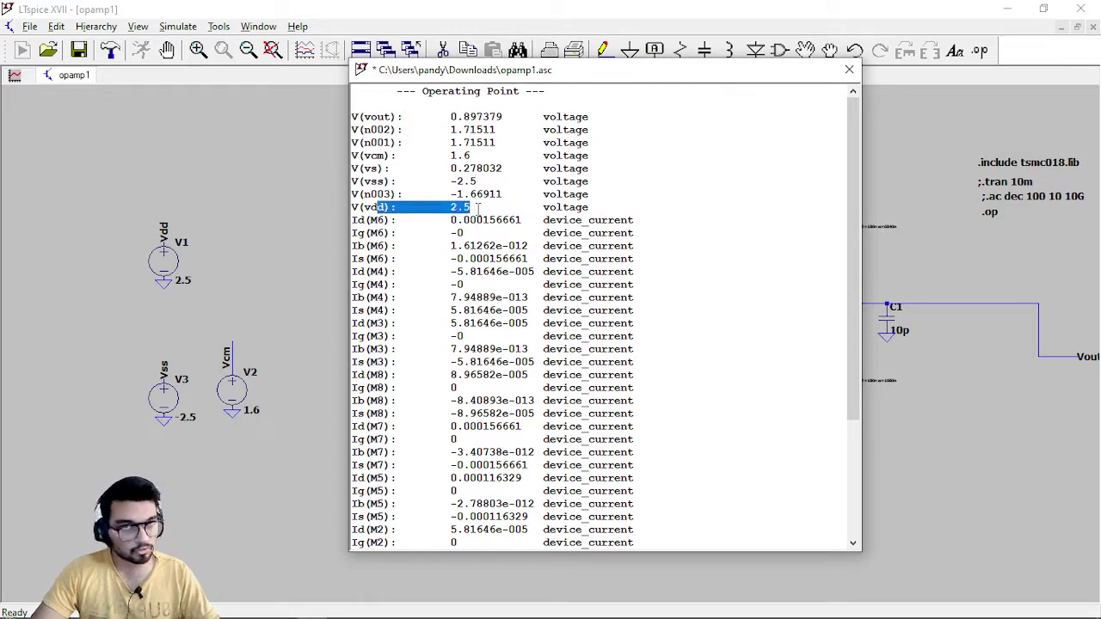
left_click(477, 208)
scroll(477, 207, "down", 4)
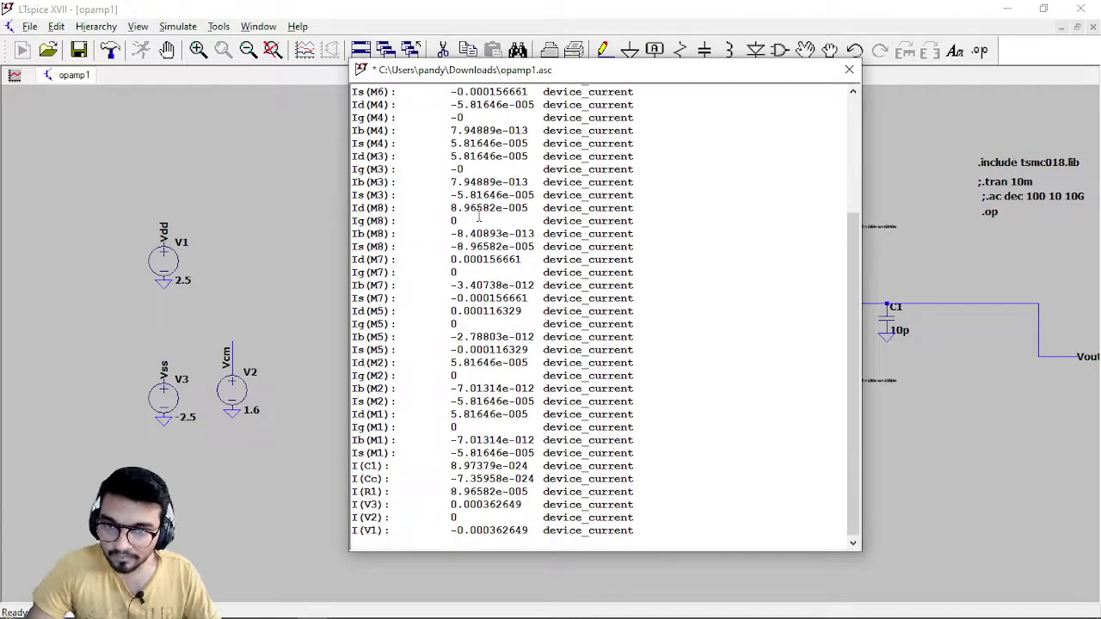
Reposition the results window and check the I(Cc) and I(R1) current values.
left_click_drag(453, 77, 761, 101)
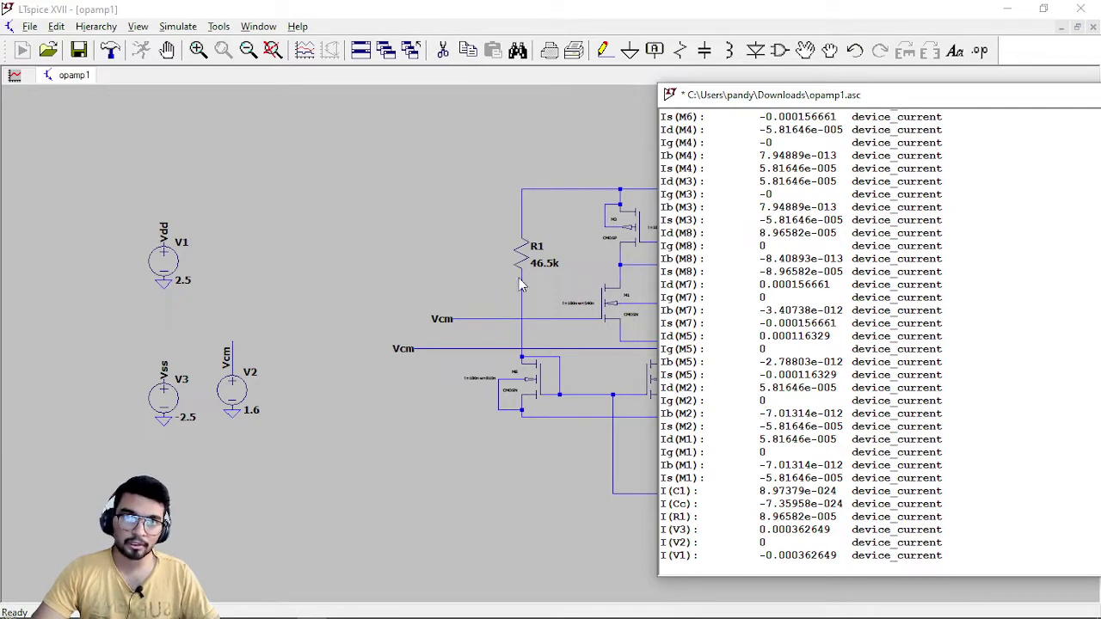
left_click_drag(775, 103, 933, 123)
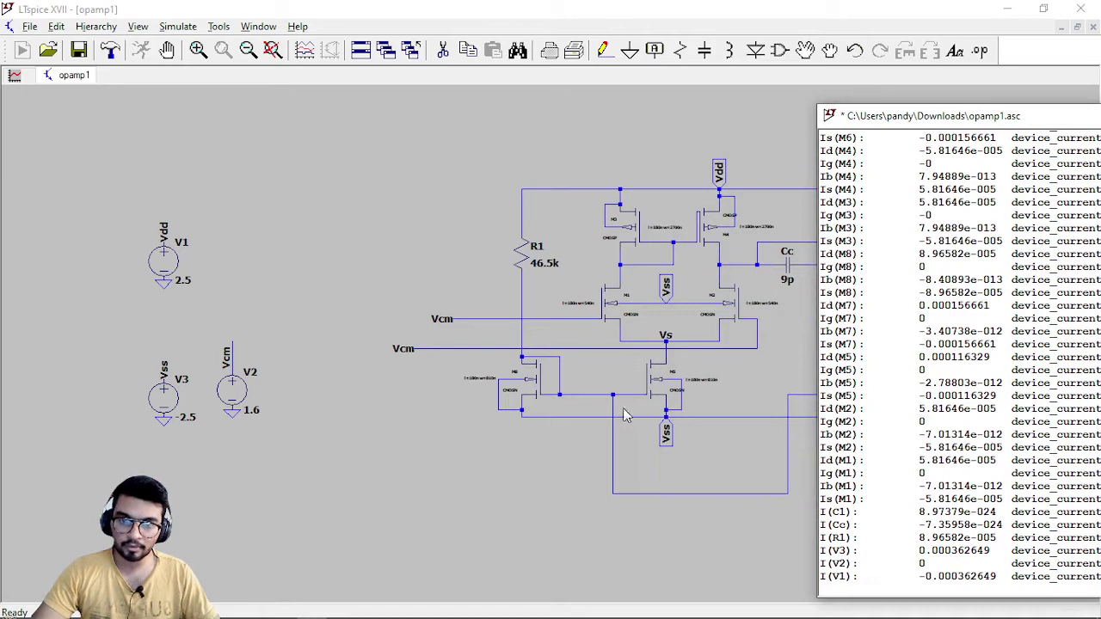
left_click_drag(908, 125, 487, 100)
mouse_move(417, 519)
left_mouse_down()
mouse_move(456, 507)
mouse_move(422, 512)
left_mouse_up()
left_click_drag(493, 512, 586, 513)
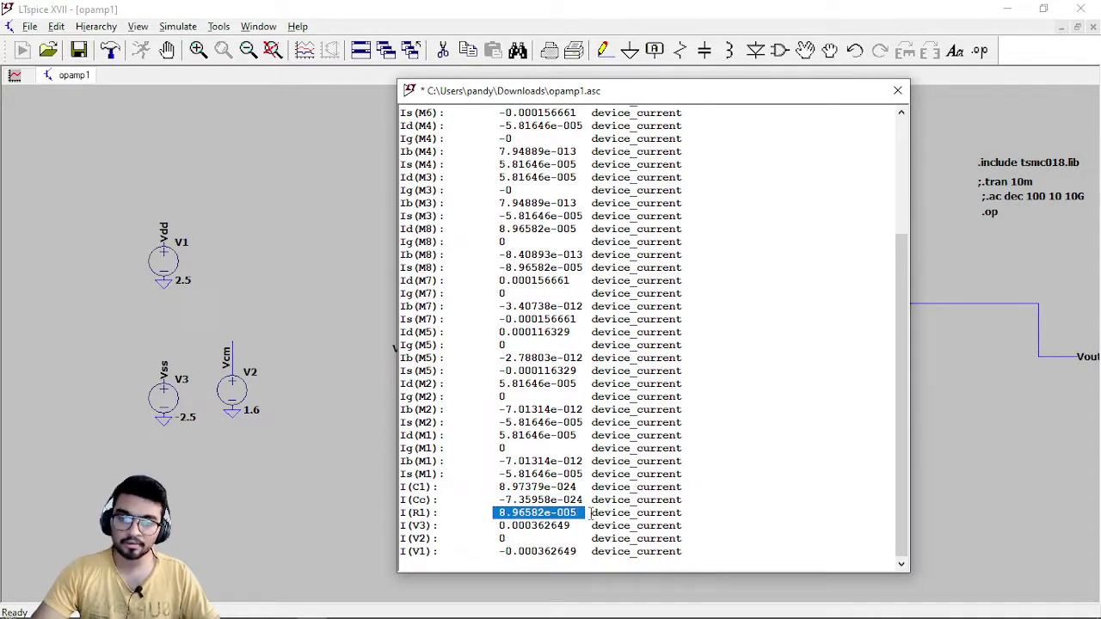
left_click(589, 513)
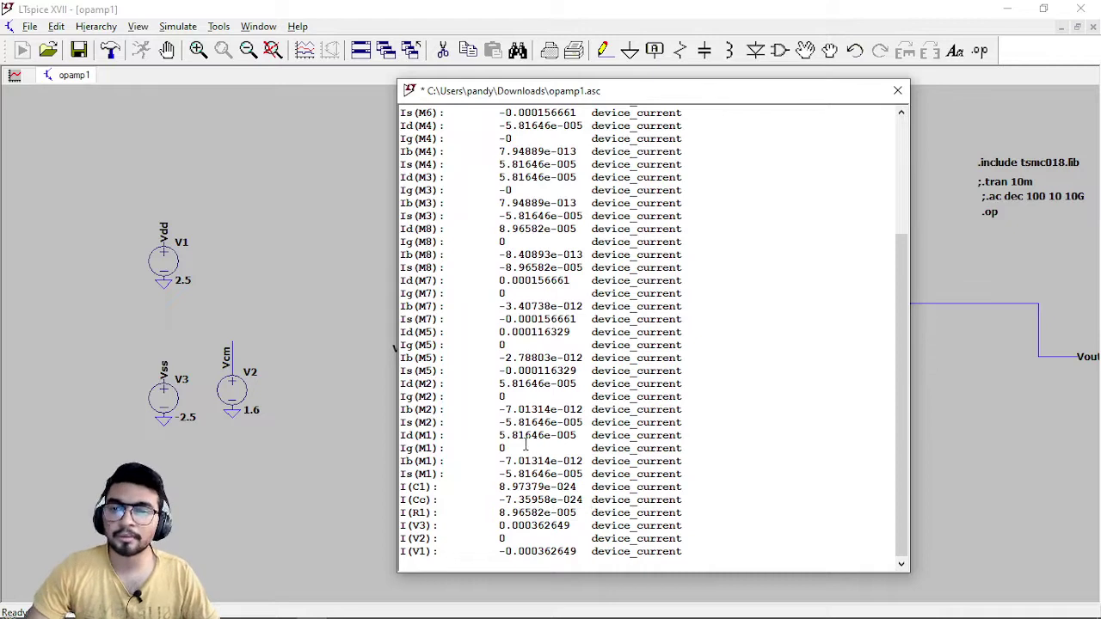
Check the Ig(M6) and Ib(M6) currents, then close the operating-point results window.
scroll(526, 442, "up", 3)
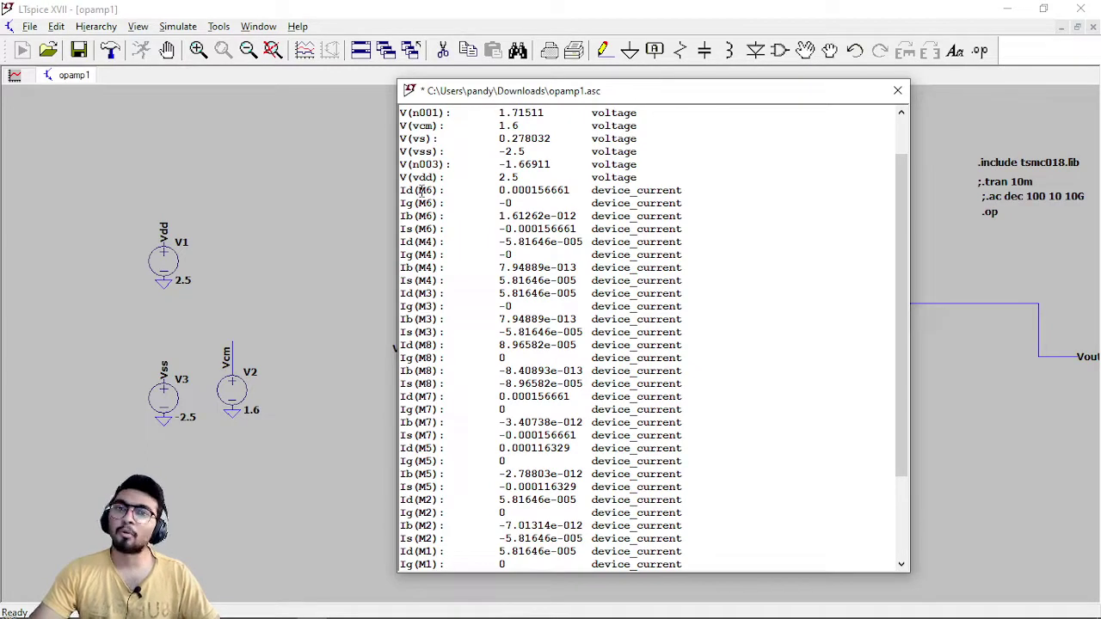
left_click_drag(410, 200, 430, 256)
left_click(428, 268)
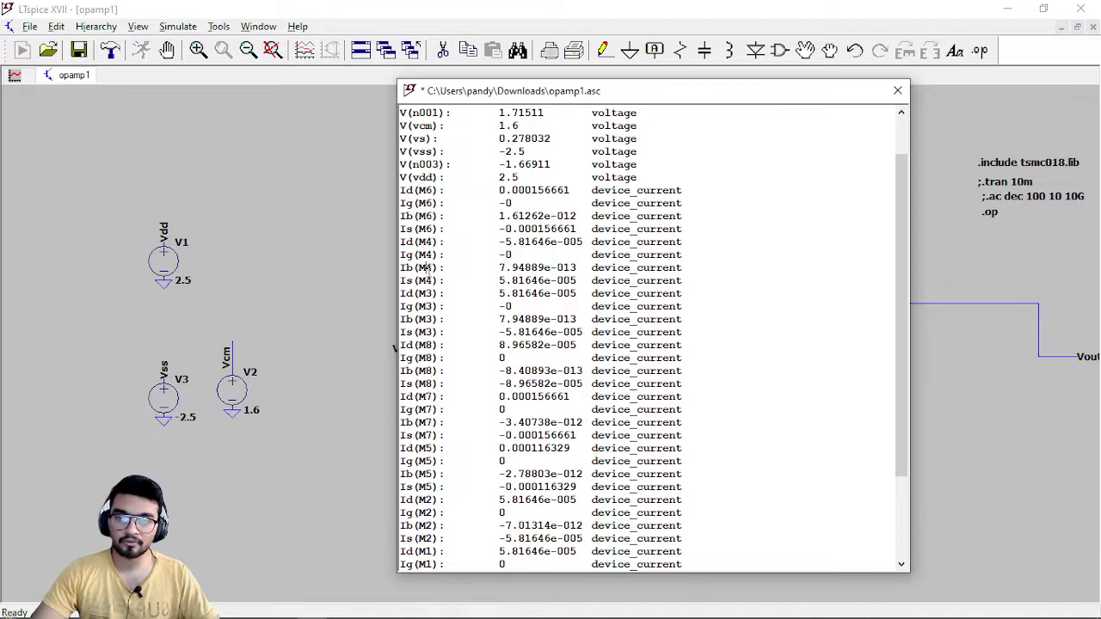
scroll(488, 298, "down", 1)
scroll(489, 299, "down", 3)
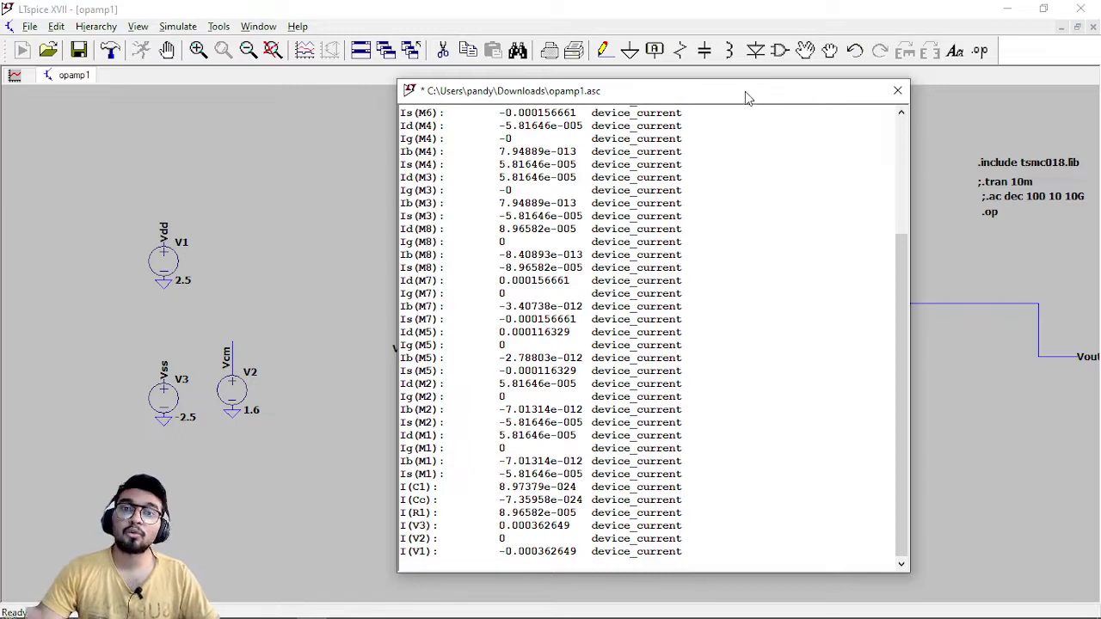
left_click(894, 92)
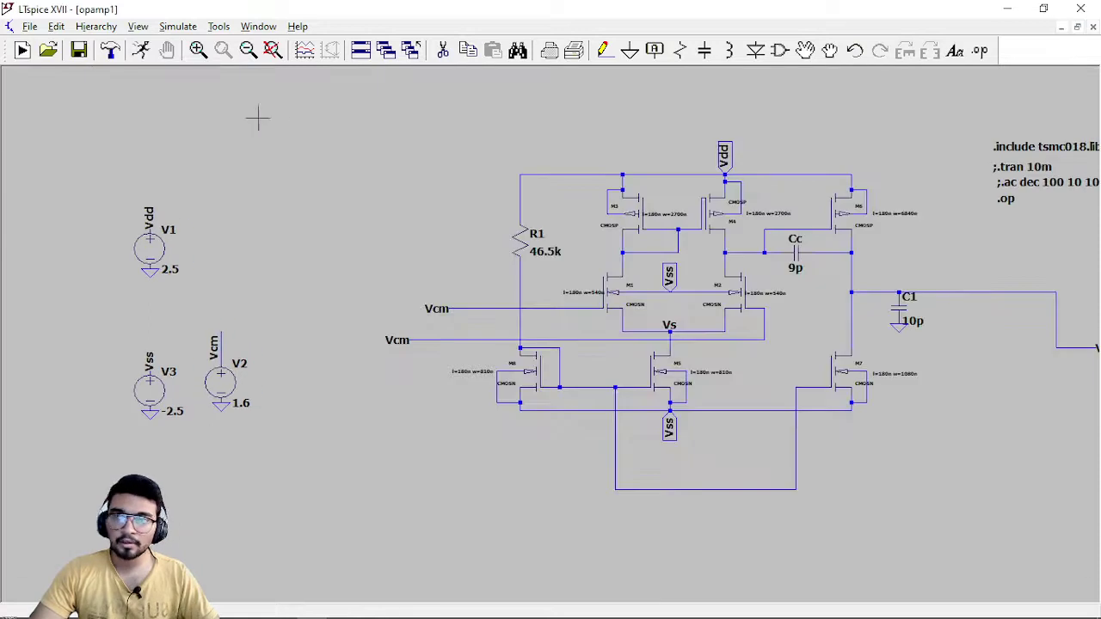
Open the SPICE Error Log from the View menu and enlarge it.
left_click(138, 27)
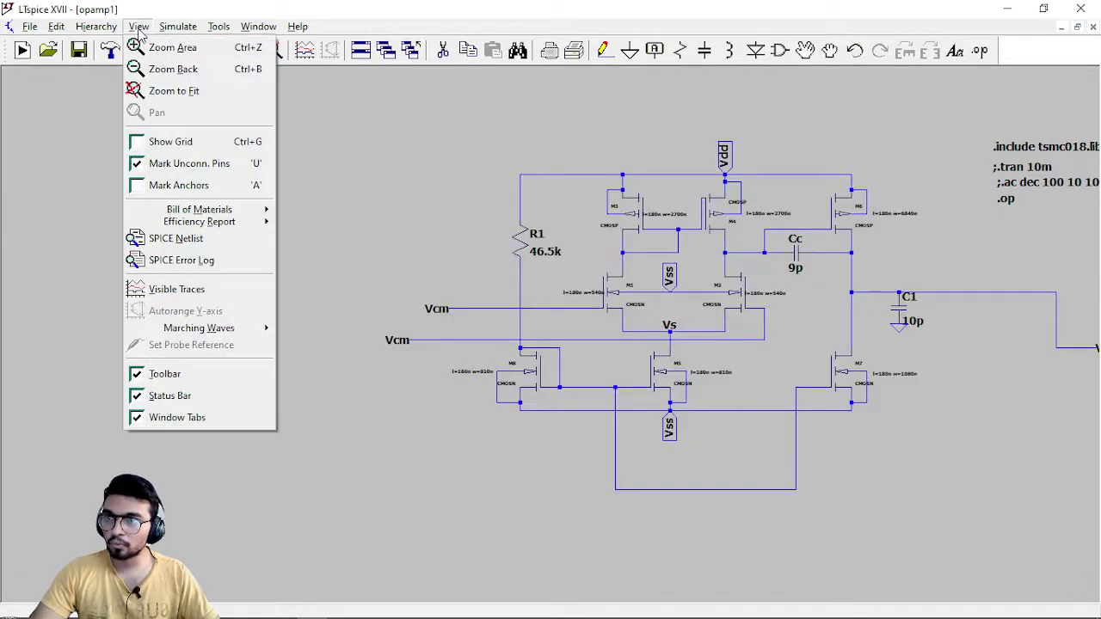
left_click(178, 260)
left_click_drag(798, 103, 753, 13)
left_click_drag(540, 493, 554, 594)
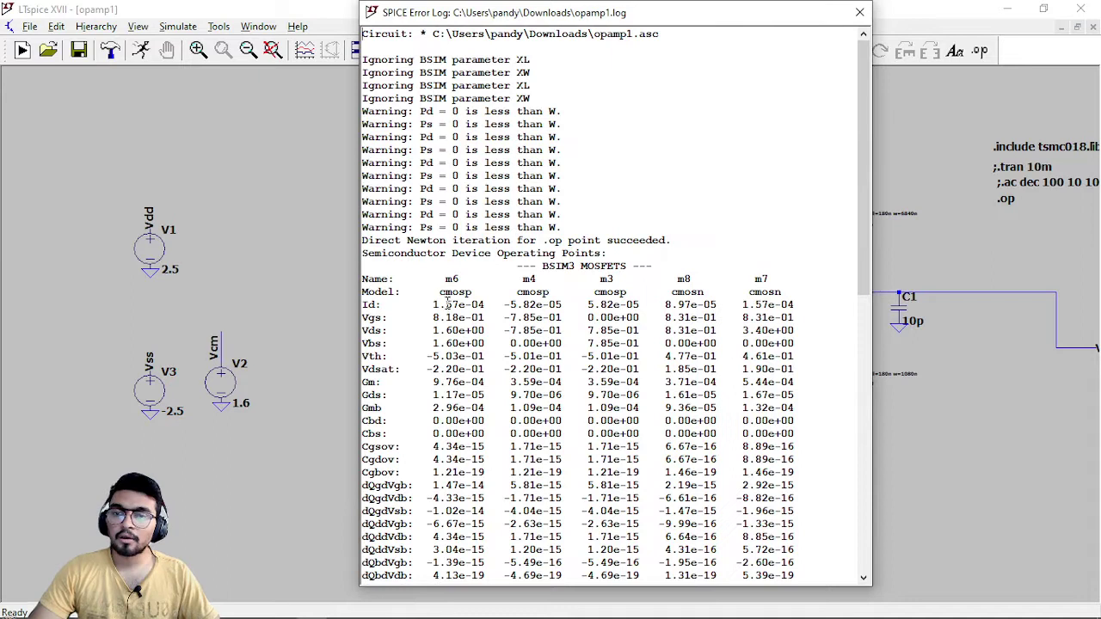
Inspect the cmosp model under m4, m8's Id, and the Vds and Gds rows.
left_click_drag(435, 292, 549, 292)
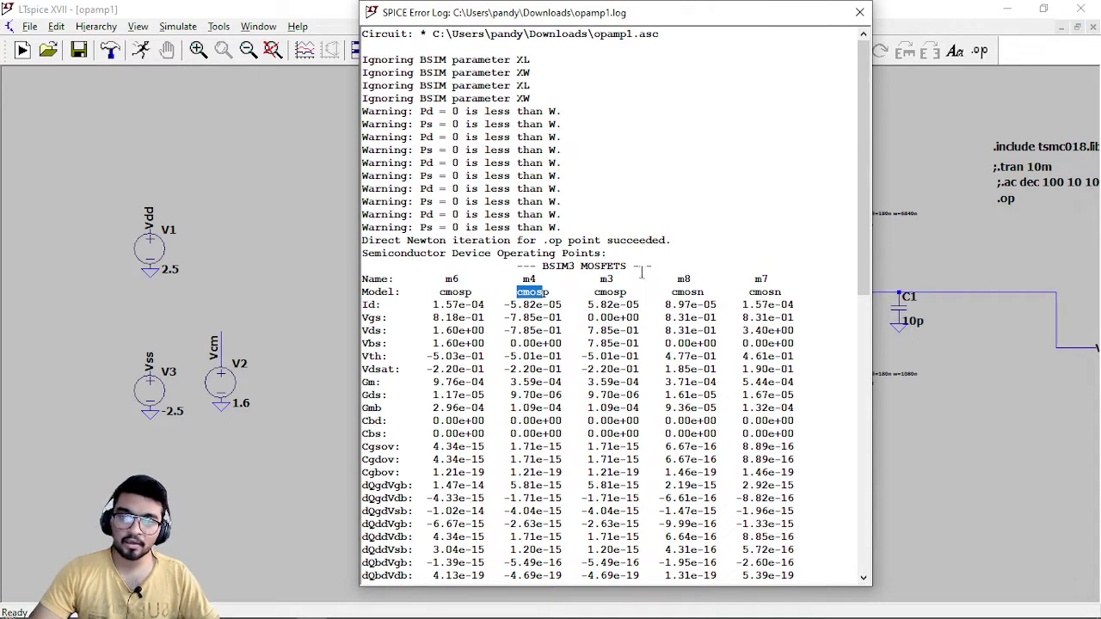
left_click_drag(699, 277, 696, 301)
left_click(696, 292)
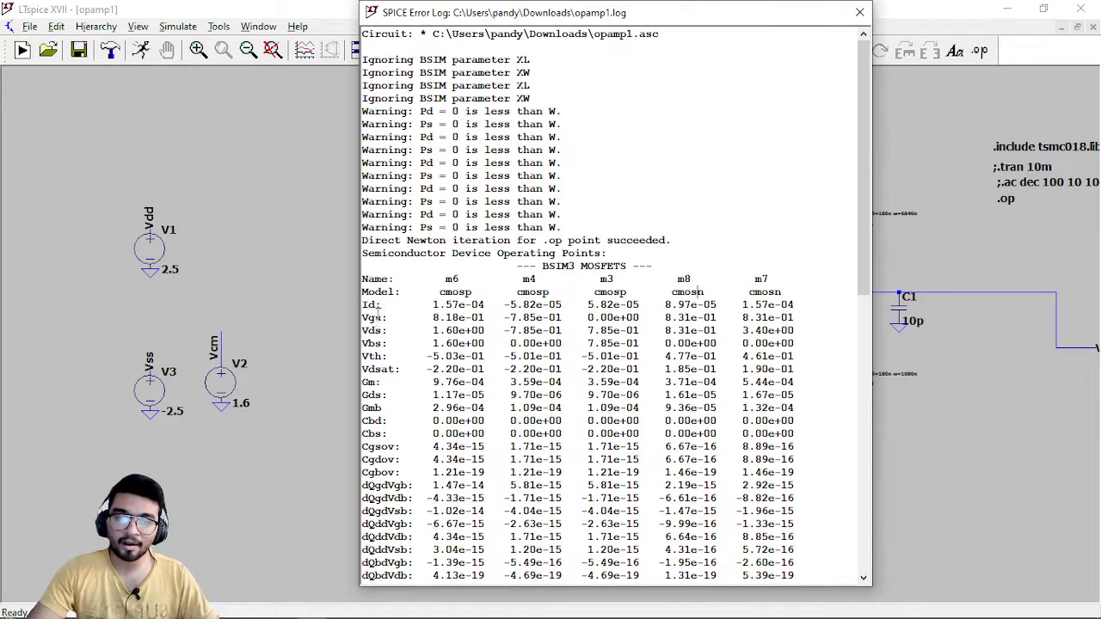
left_click_drag(376, 317, 401, 331)
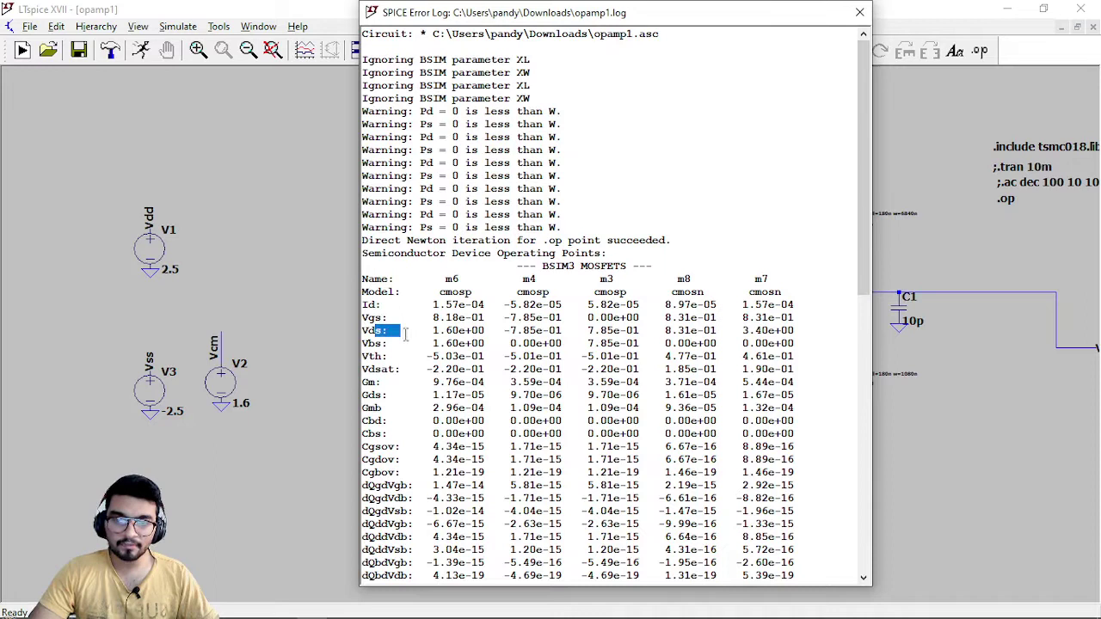
left_click_drag(371, 381, 388, 395)
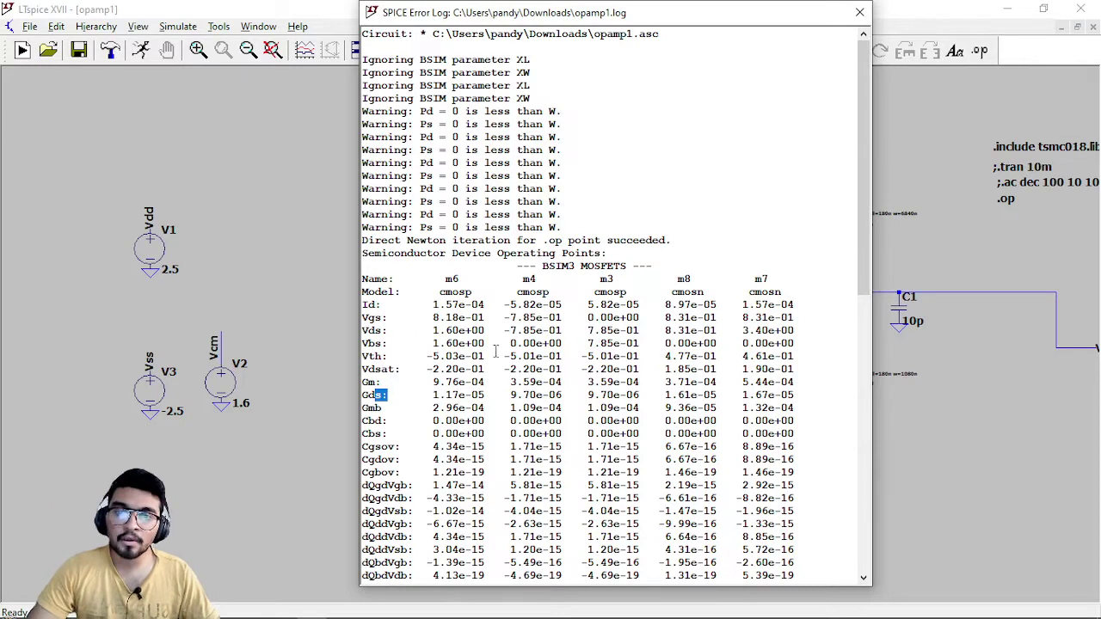
Scroll to m6 and read its Gm 9.76e-04 and Gds 1.17e-05.
scroll(494, 345, "down", 3)
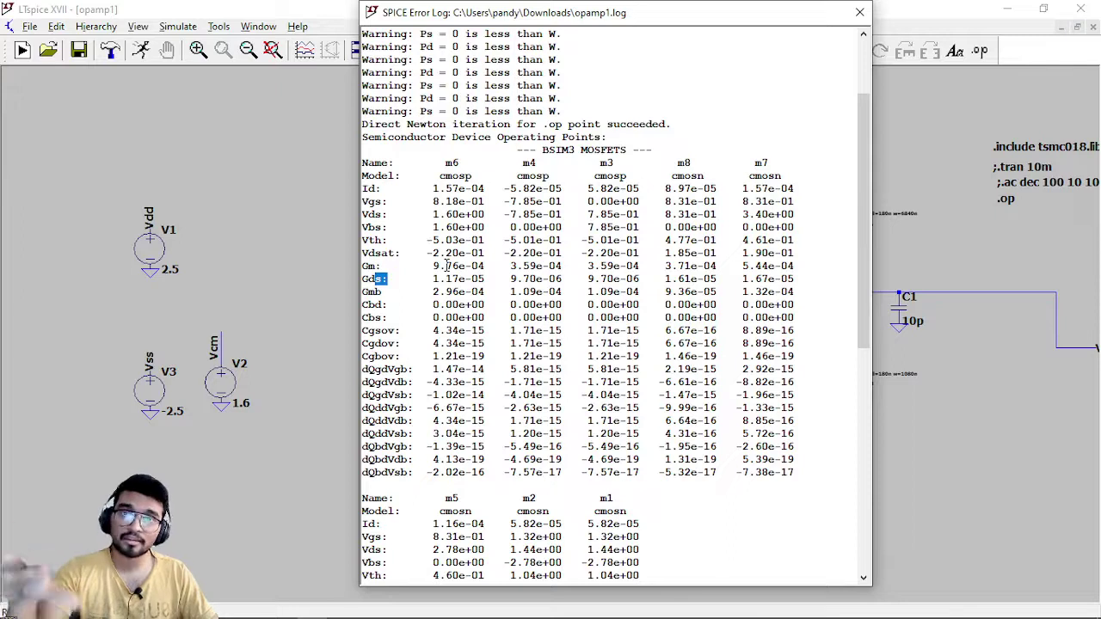
scroll(464, 314, "down", 2)
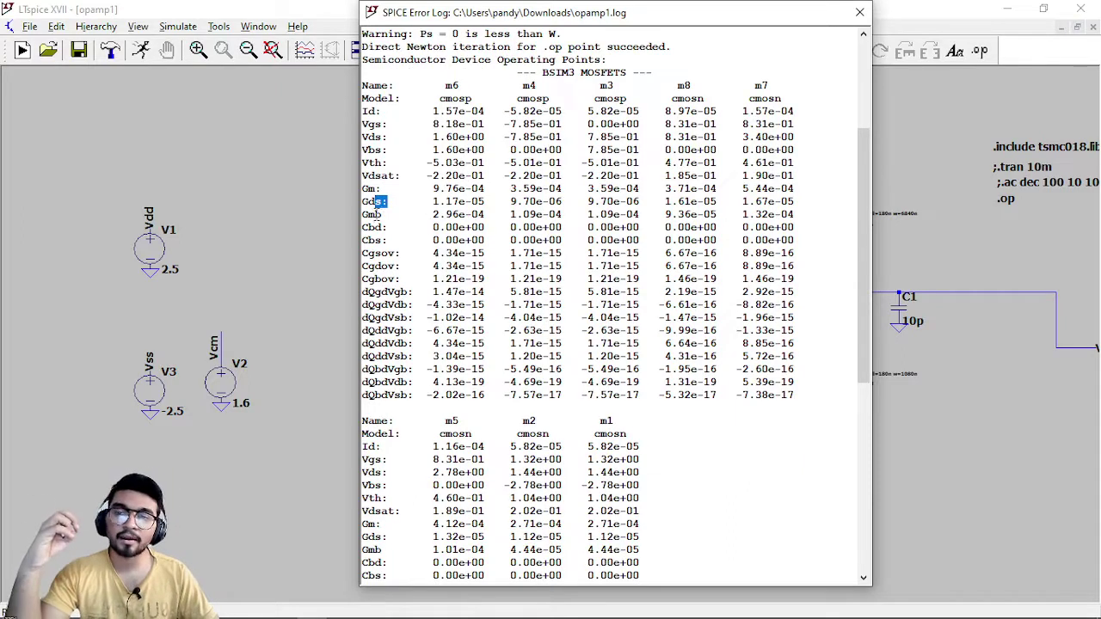
left_click(374, 187)
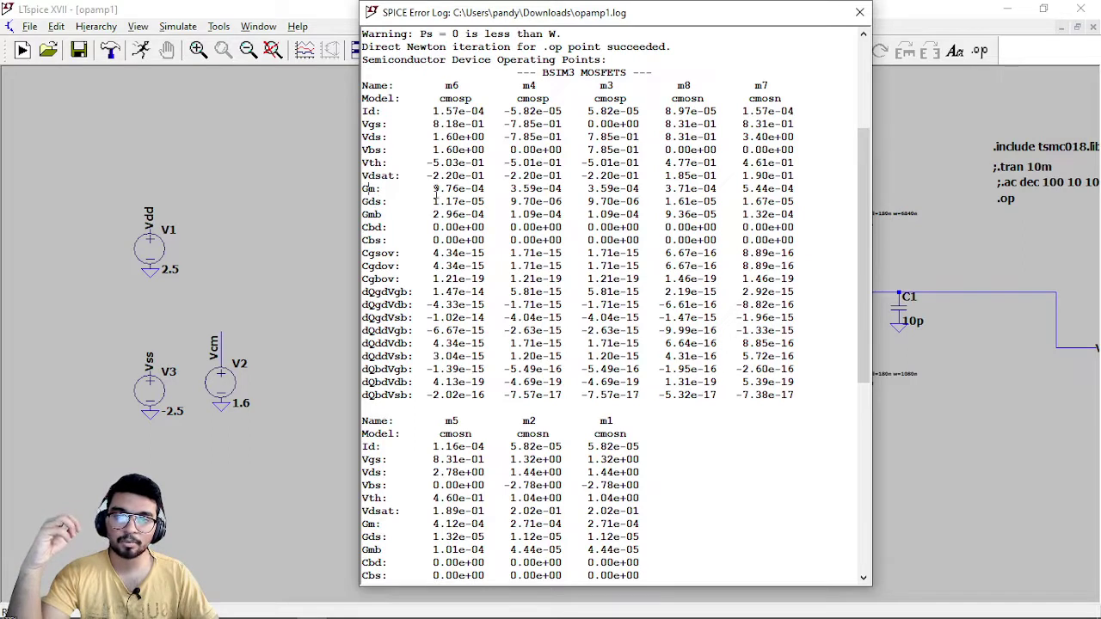
left_click_drag(434, 188, 486, 189)
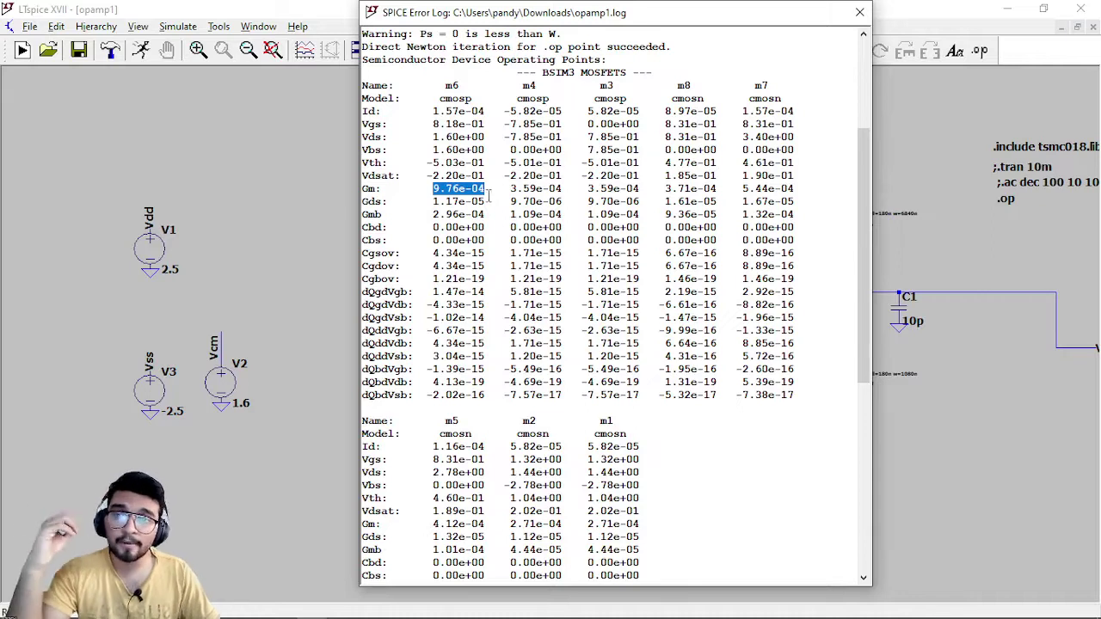
left_click_drag(434, 203, 476, 207)
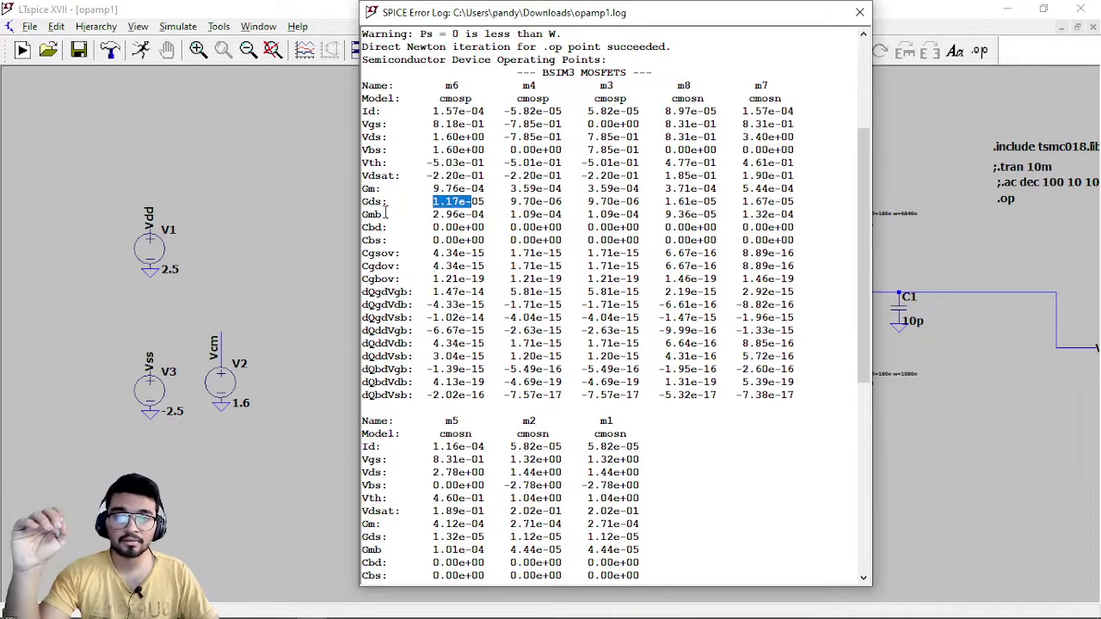
scroll(471, 206, "down", 3)
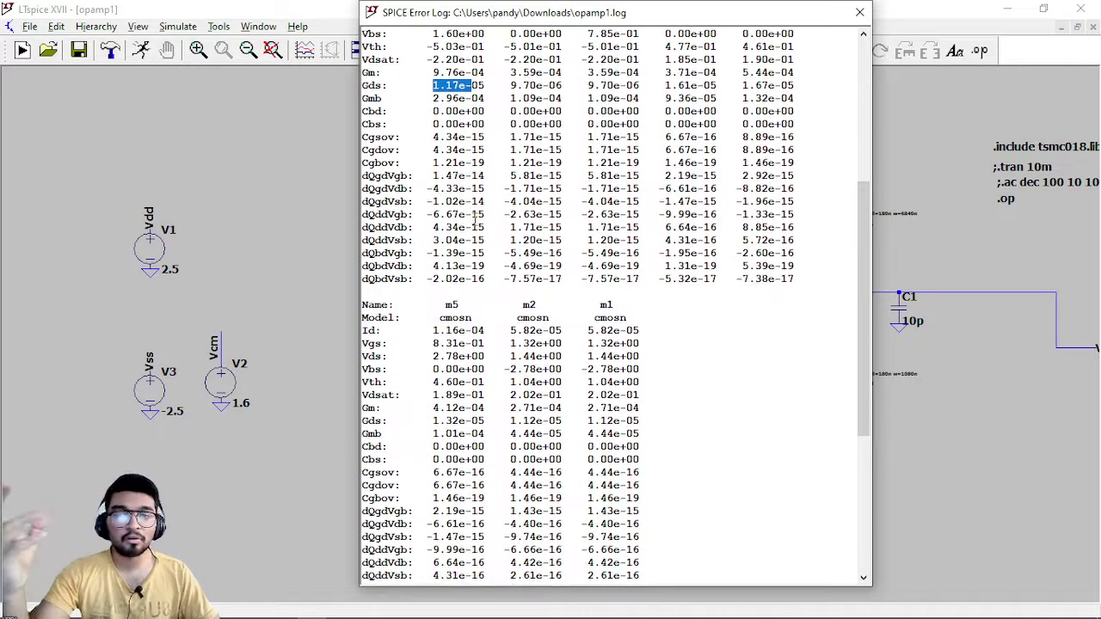
scroll(476, 221, "up", 3)
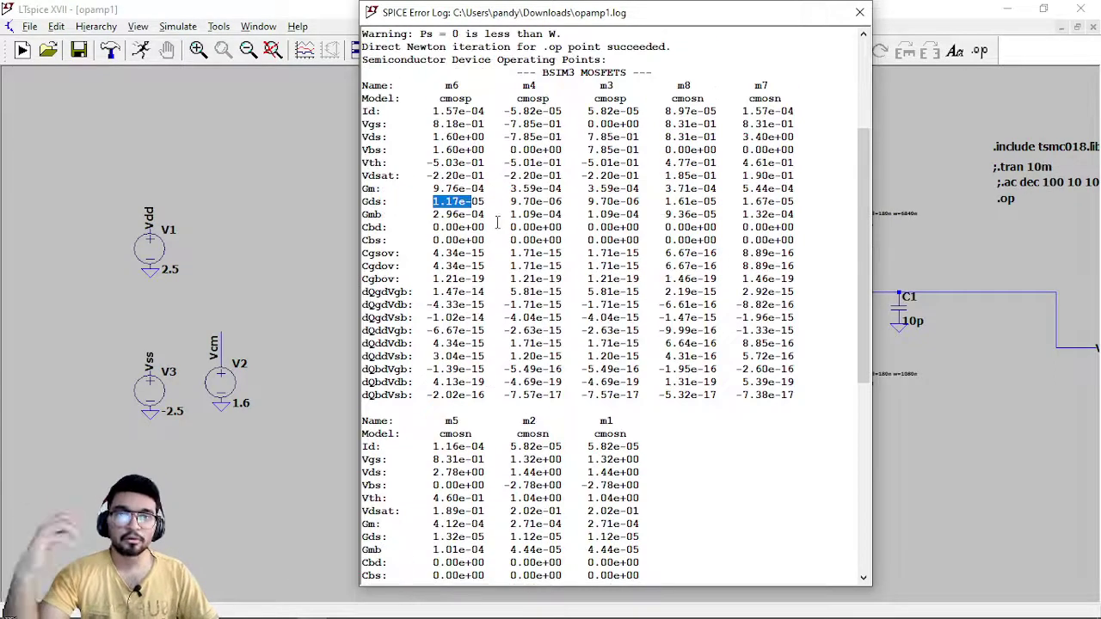
Close the log and comment out the .op directive with a ';' prefix.
left_click(860, 13)
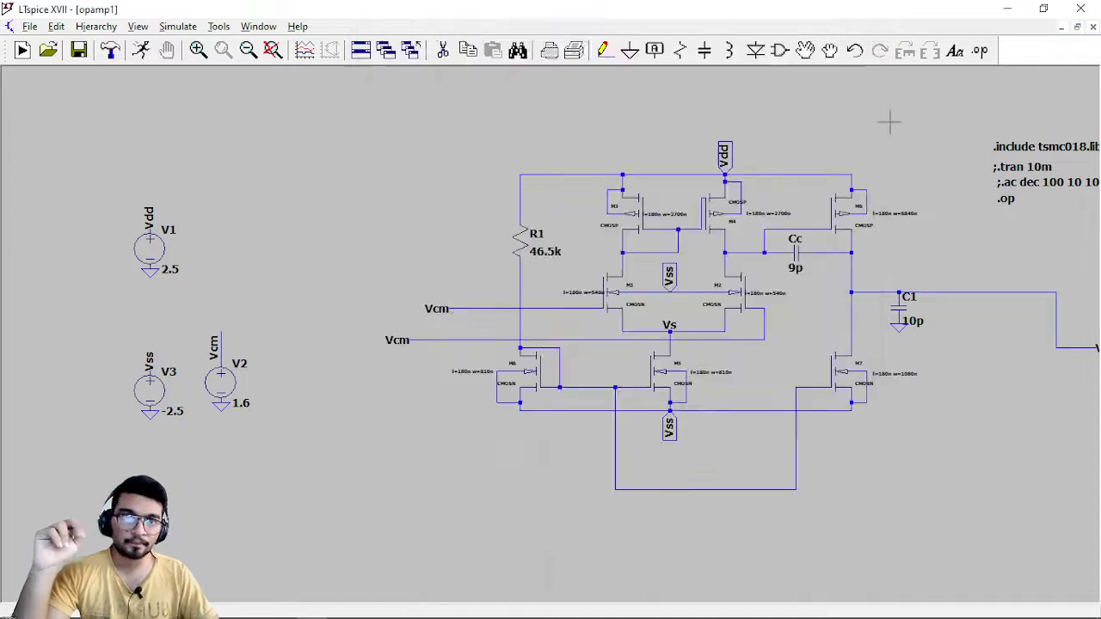
left_click_drag(875, 142, 763, 181)
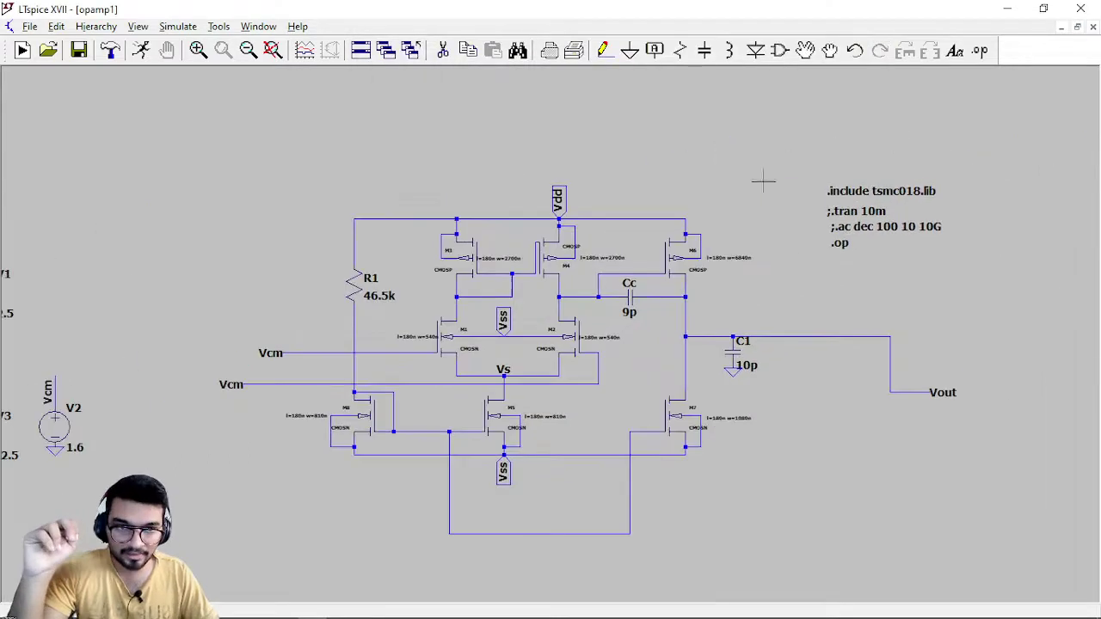
right_click(833, 247)
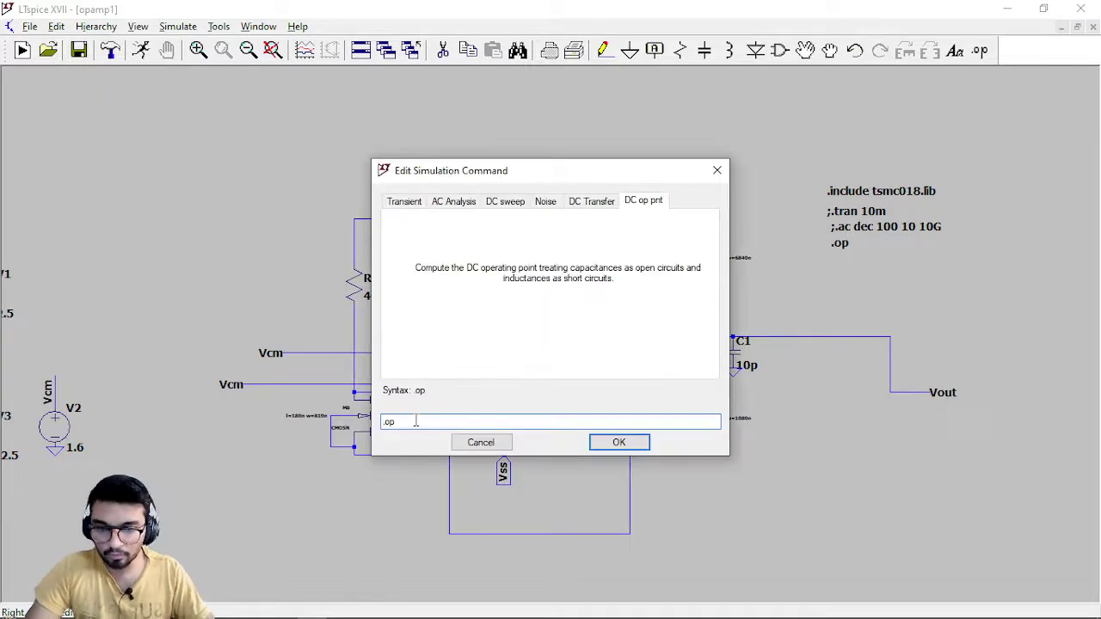
type(";")
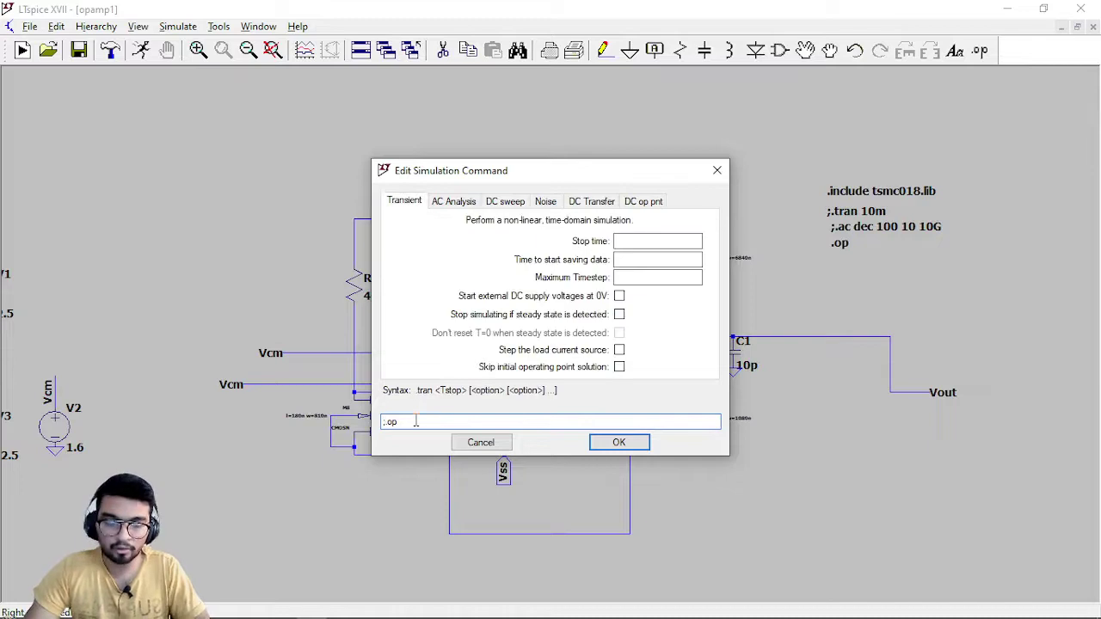
key("Return")
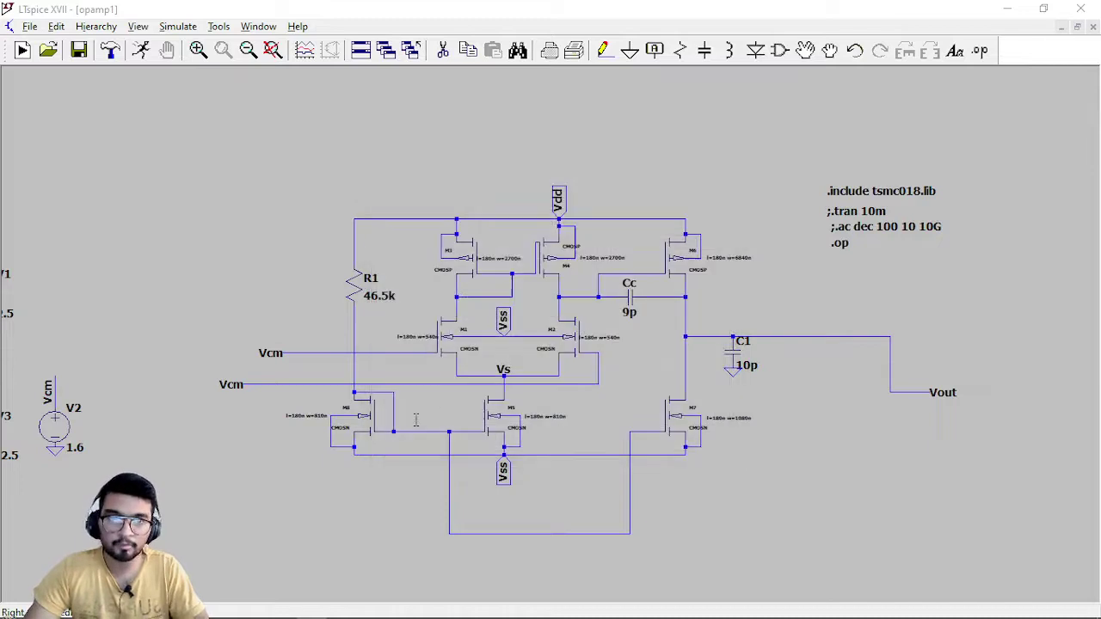
Enable the .tran 10m directive by removing its leading semicolon.
right_click(850, 210)
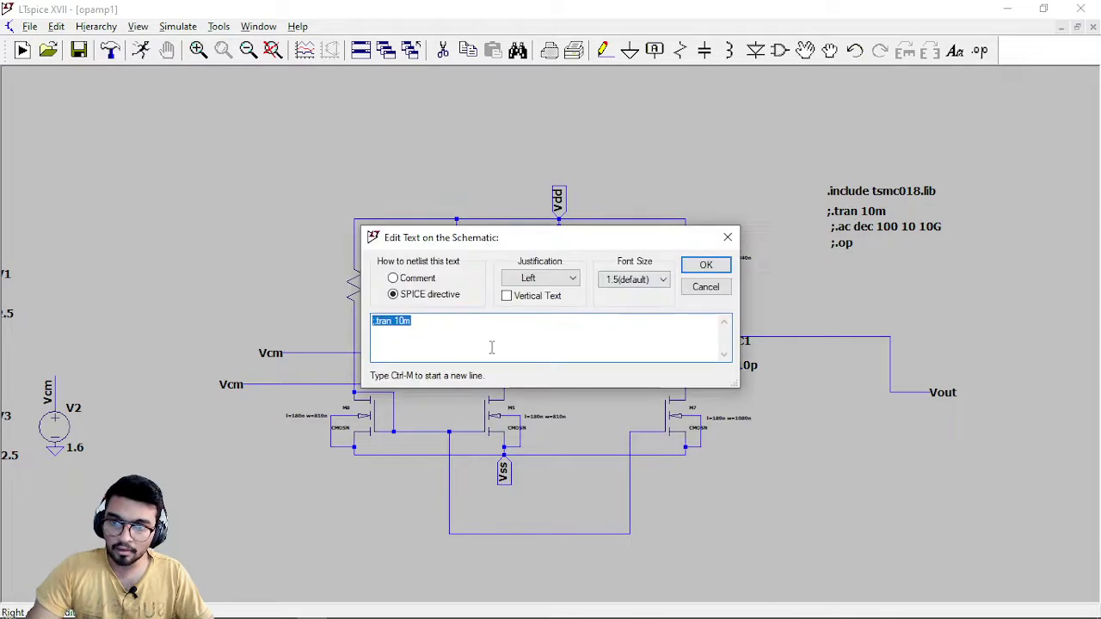
left_click(449, 327)
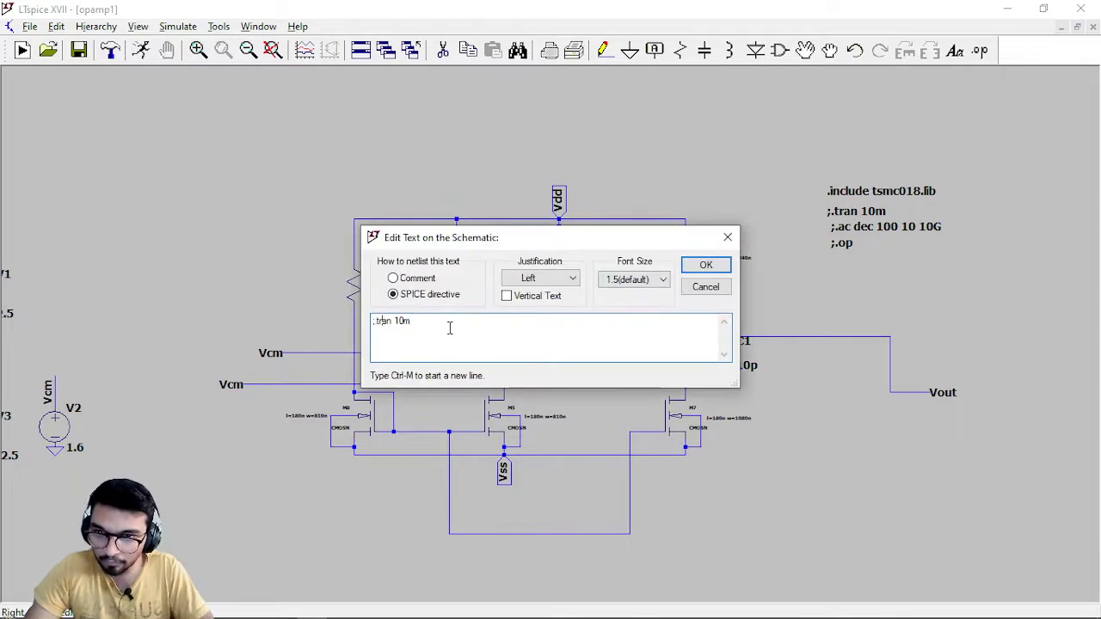
key("Home")
key("Delete")
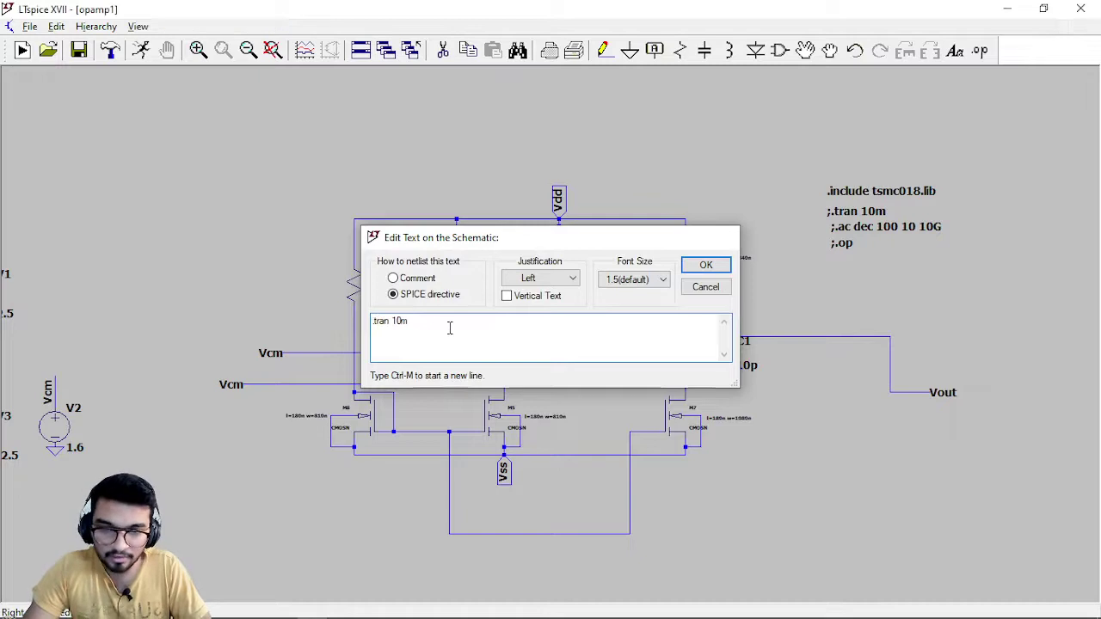
key("Return")
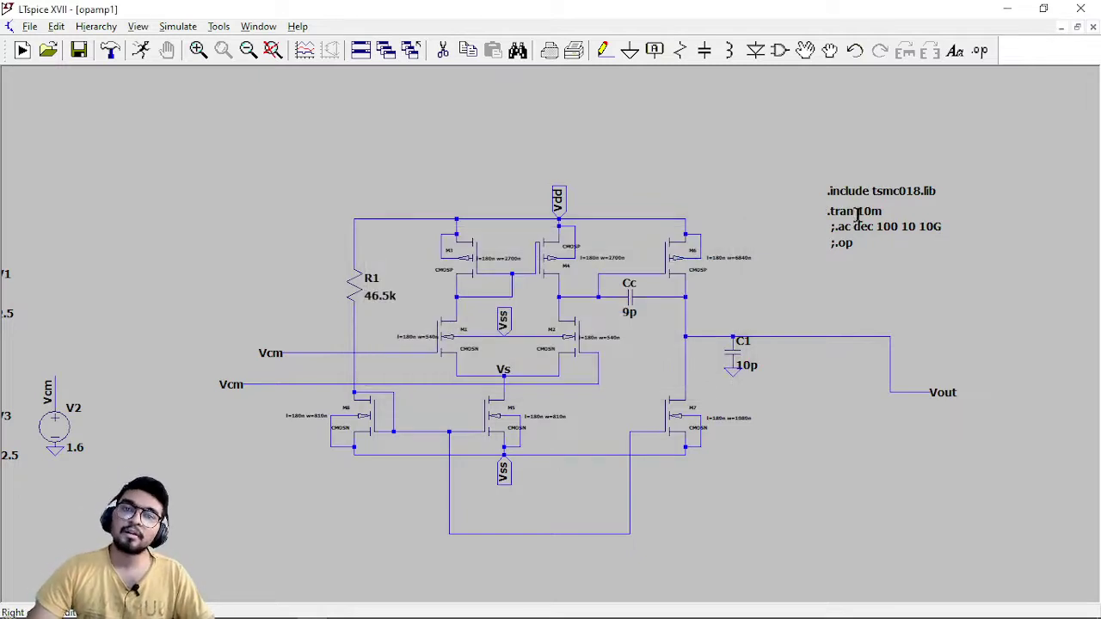
Pan to V1 and V3 and place a new voltage source beside V2.
left_click_drag(827, 287, 904, 285)
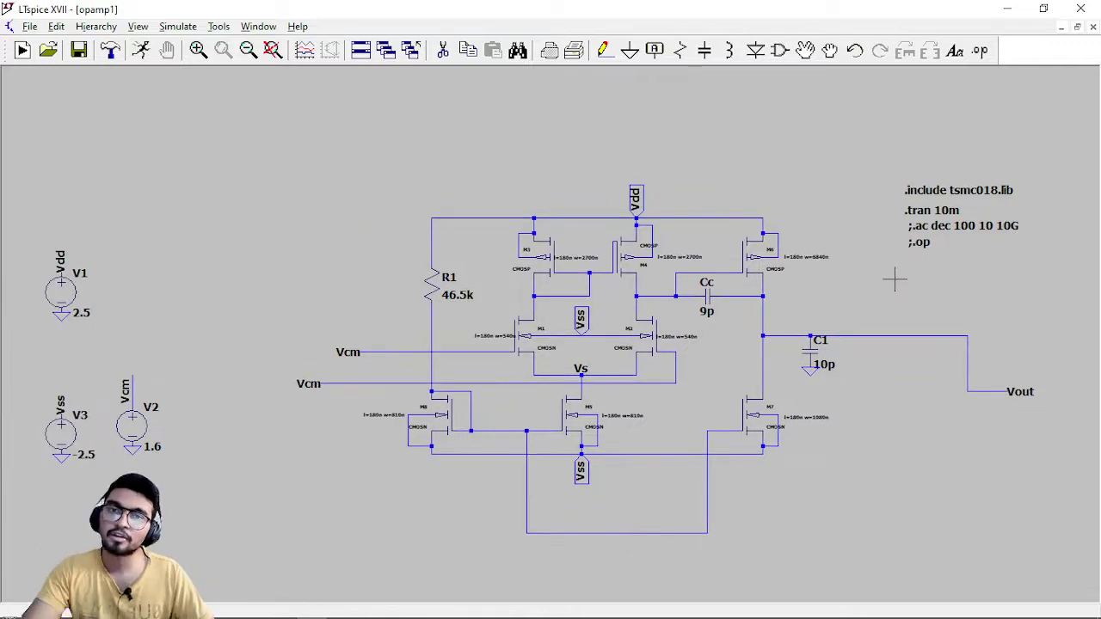
left_click_drag(300, 236, 356, 232)
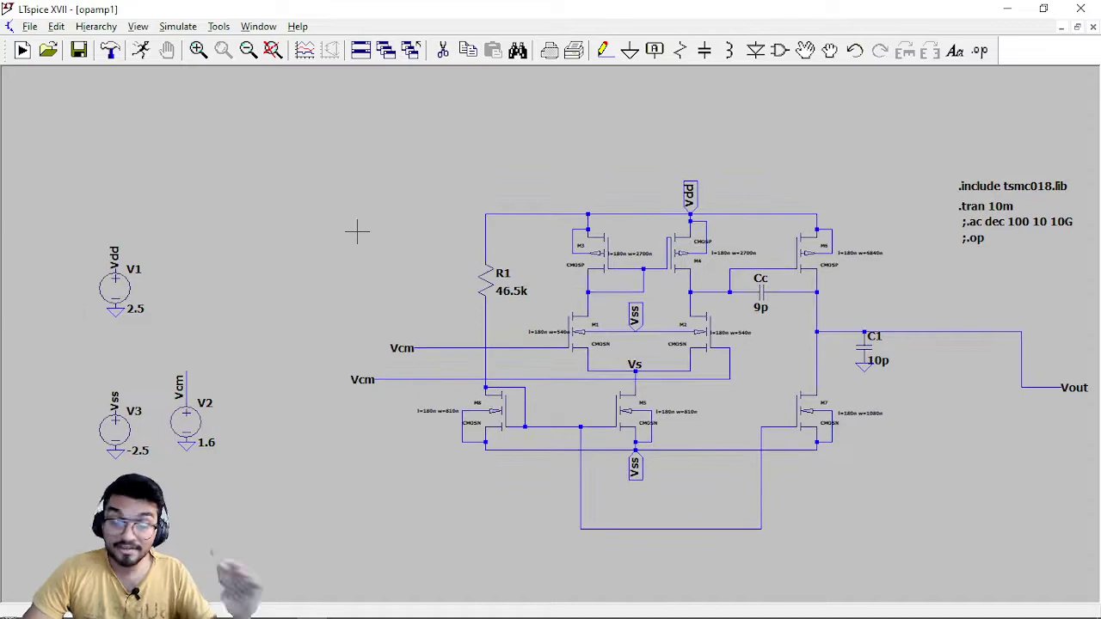
key("v")
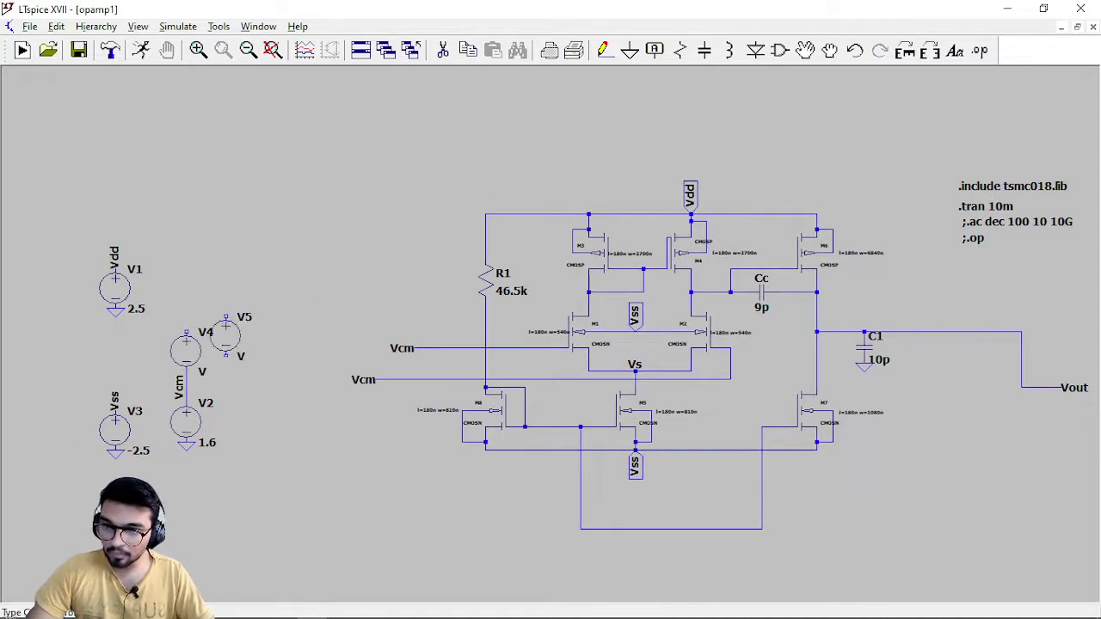
Make V4 a SINE source with amplitude 1m and frequency 1k.
key("Escape")
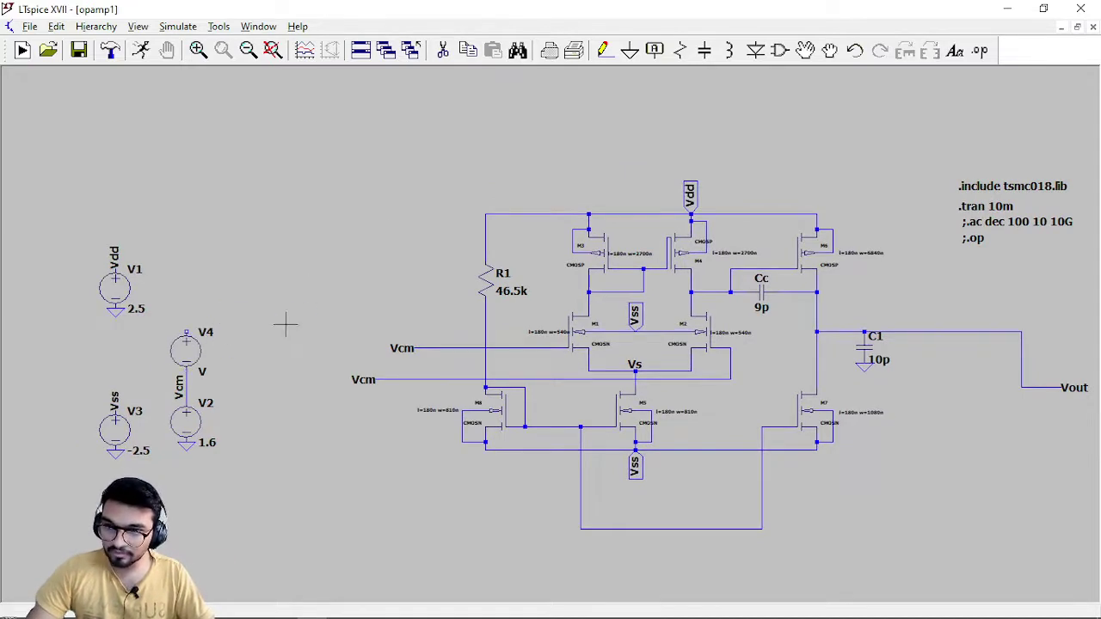
right_click(202, 352)
left_click(657, 344)
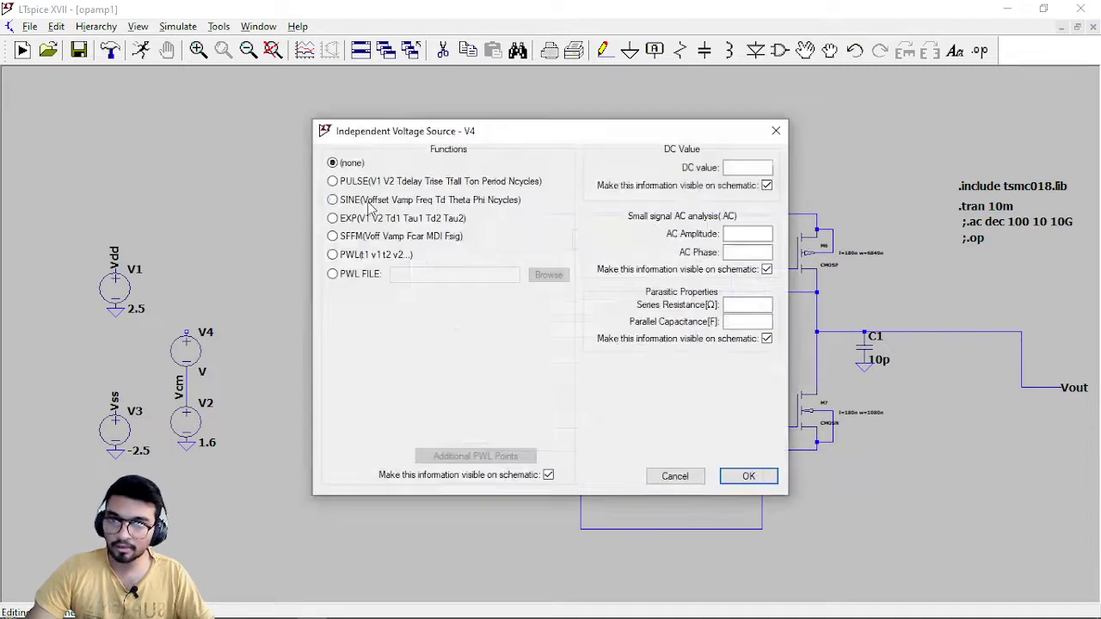
left_click(370, 203)
left_click(523, 328)
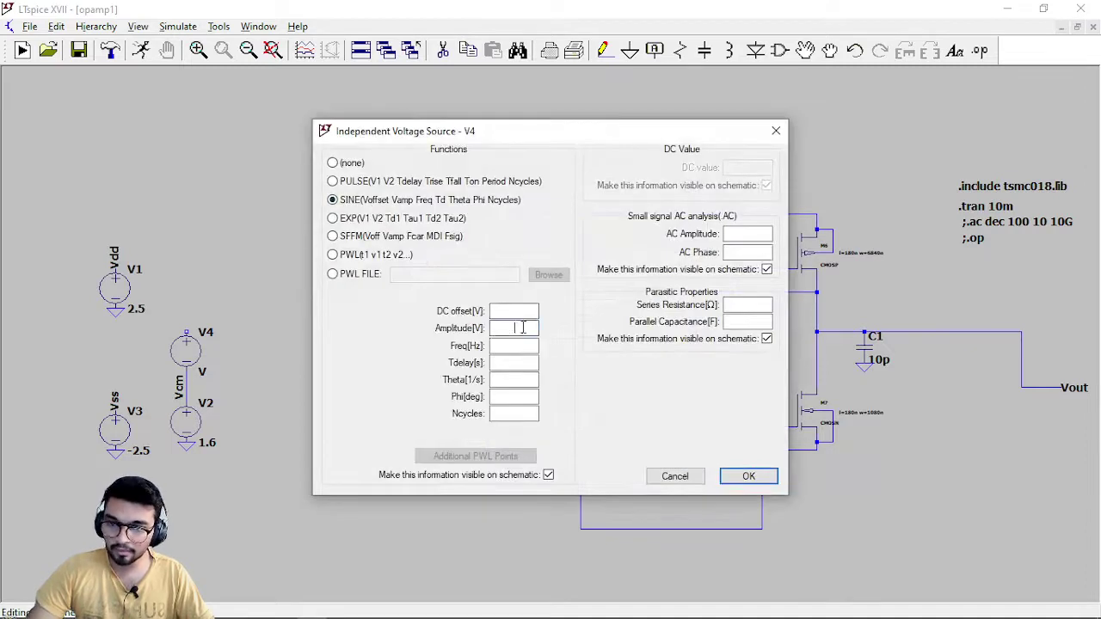
type("1m")
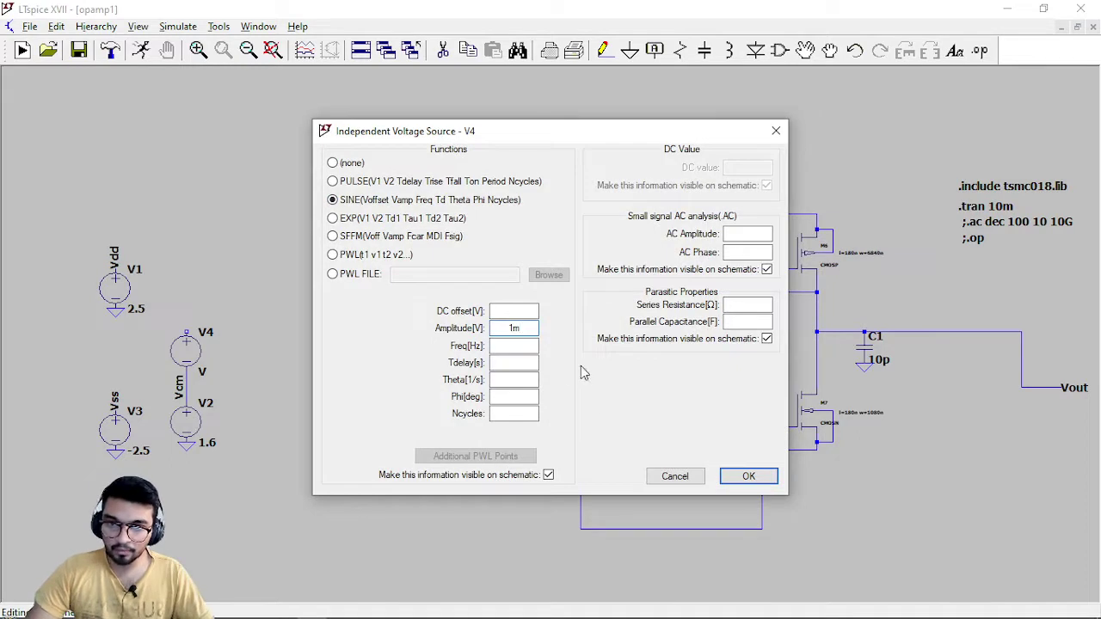
left_click(529, 346)
type("1k")
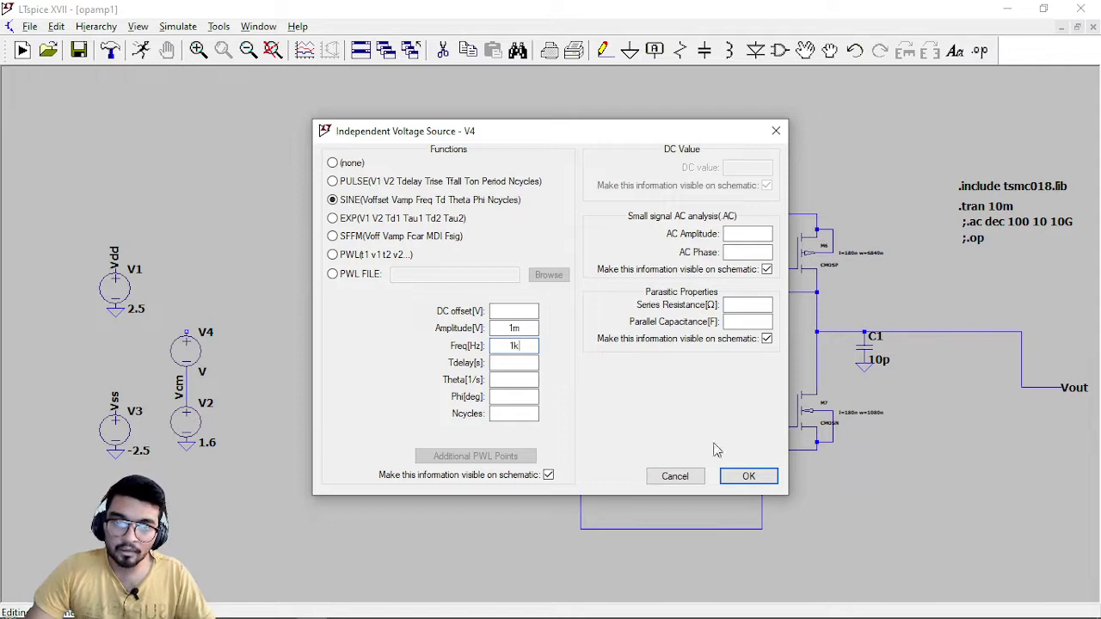
left_click(736, 474)
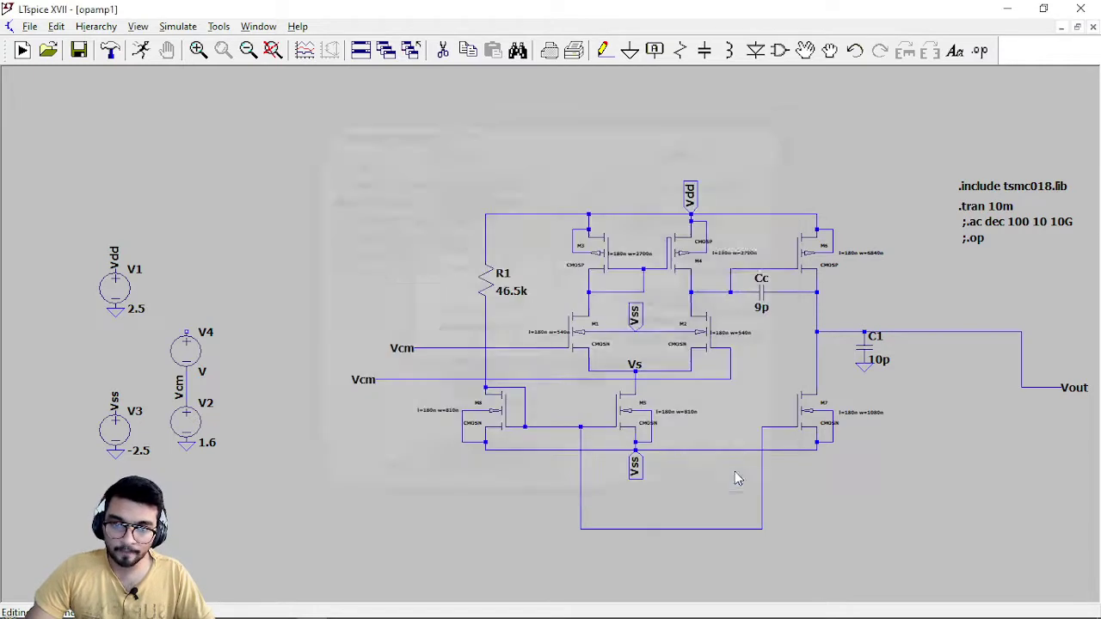
Attach a vertical Vin net label to V4's top terminal.
right_click(186, 339)
left_click(249, 366)
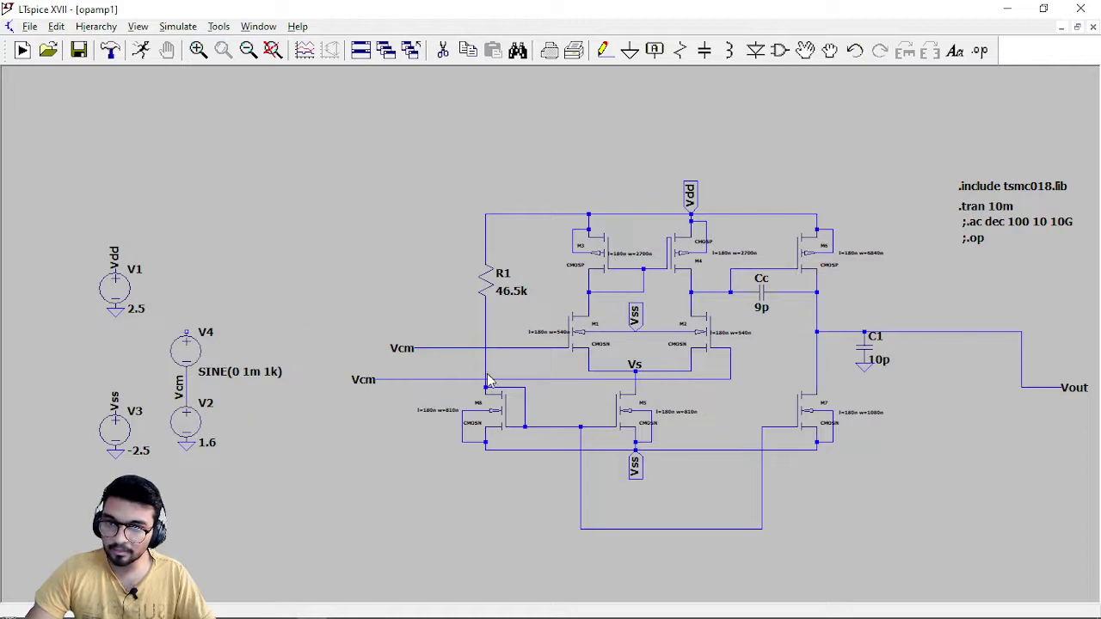
type("v")
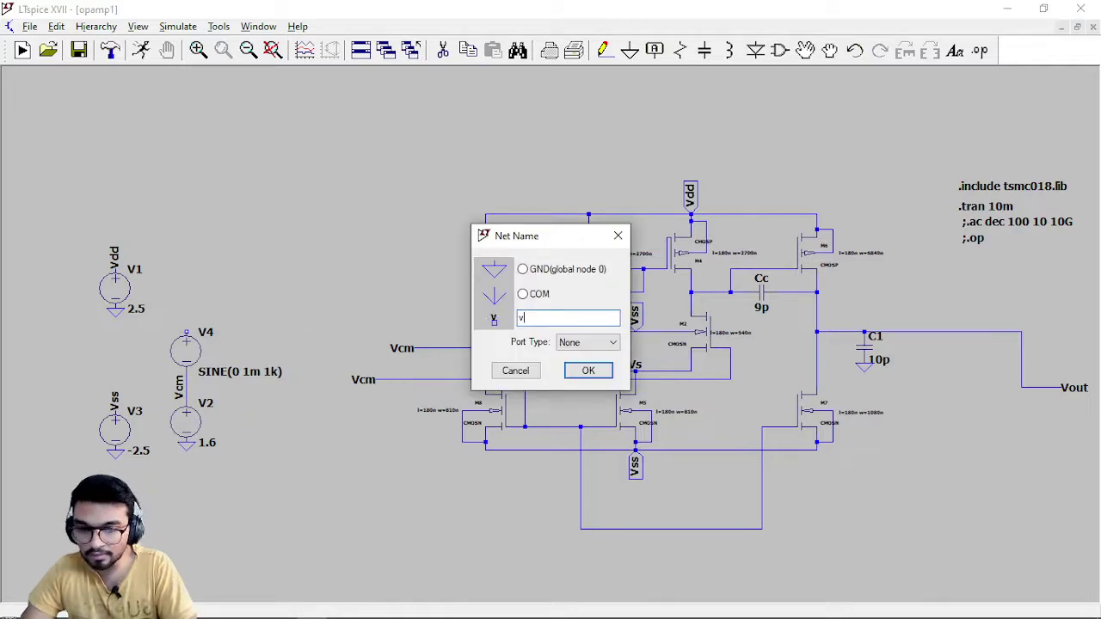
type("in")
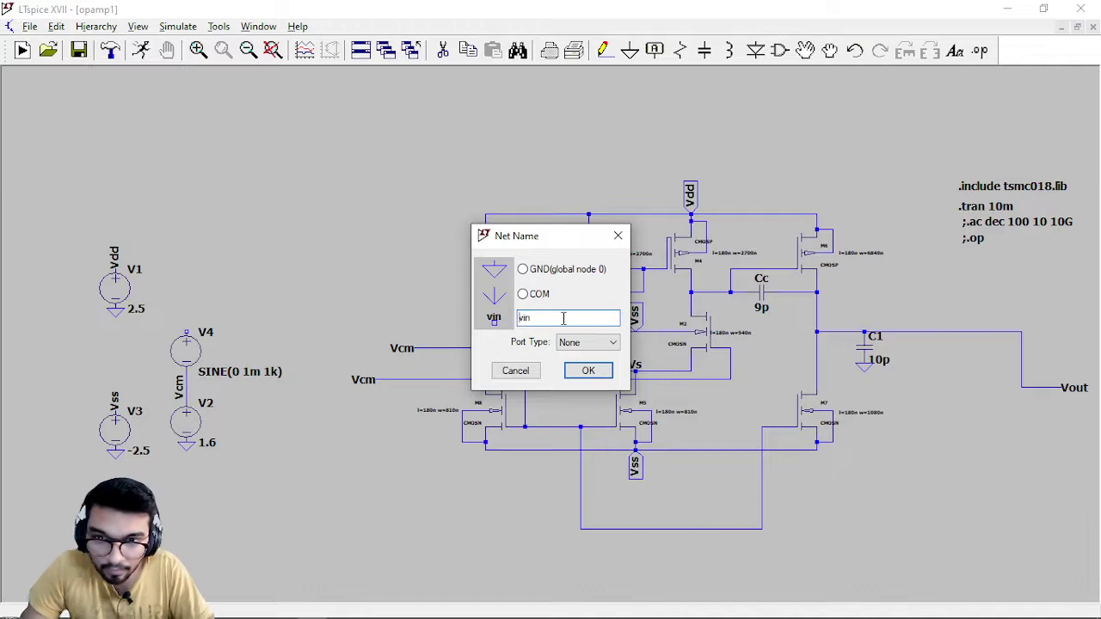
key("BackSpace")
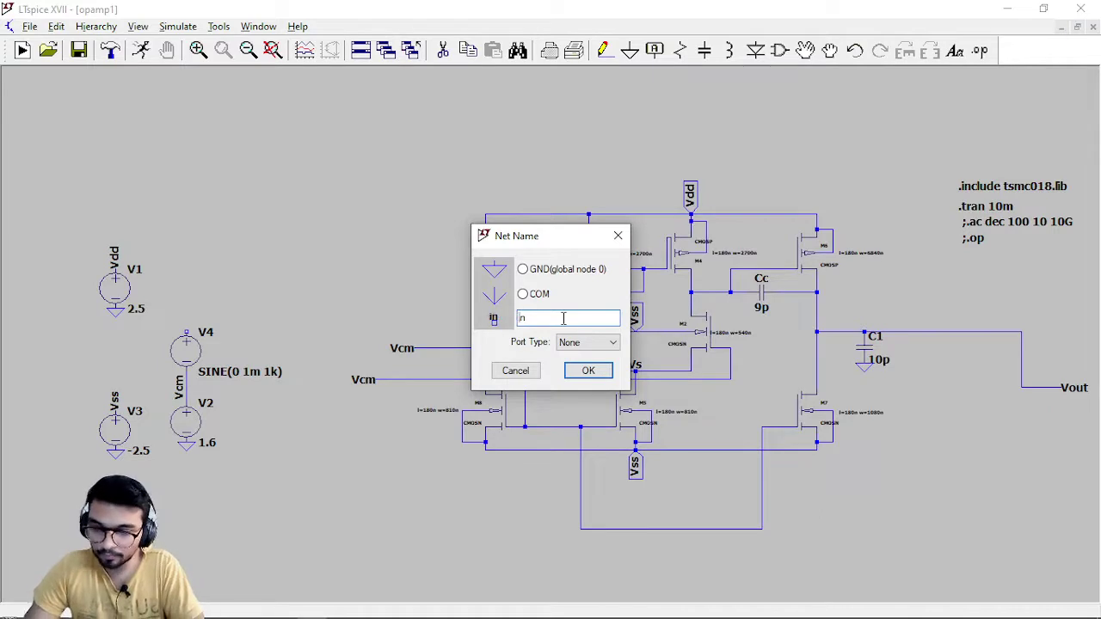
type("V")
key("Return")
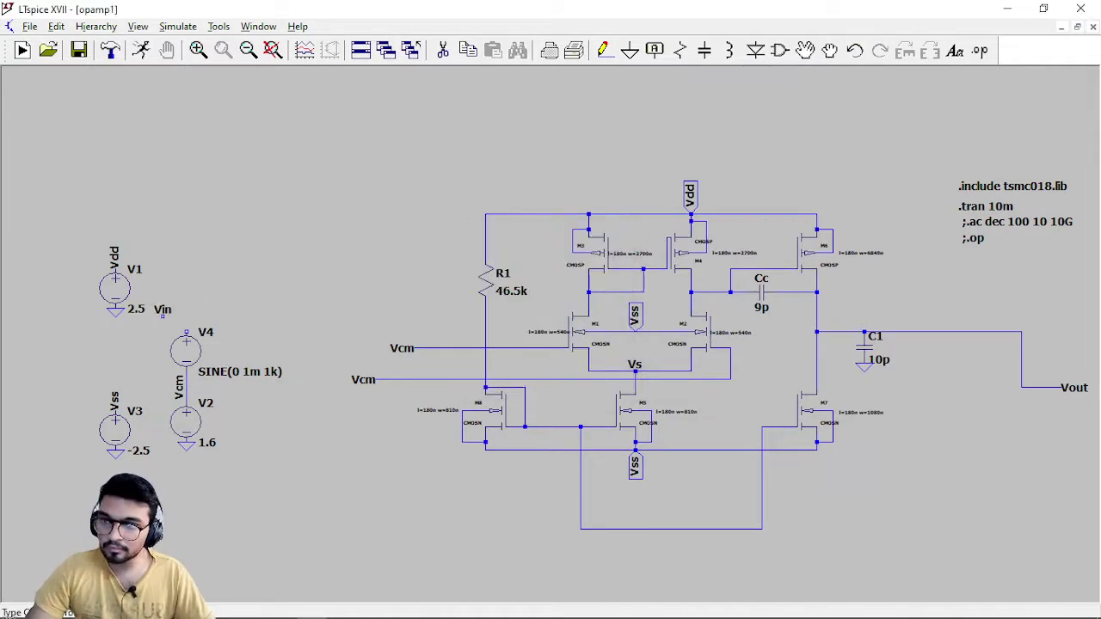
key("ctrl+r")
left_click(185, 331)
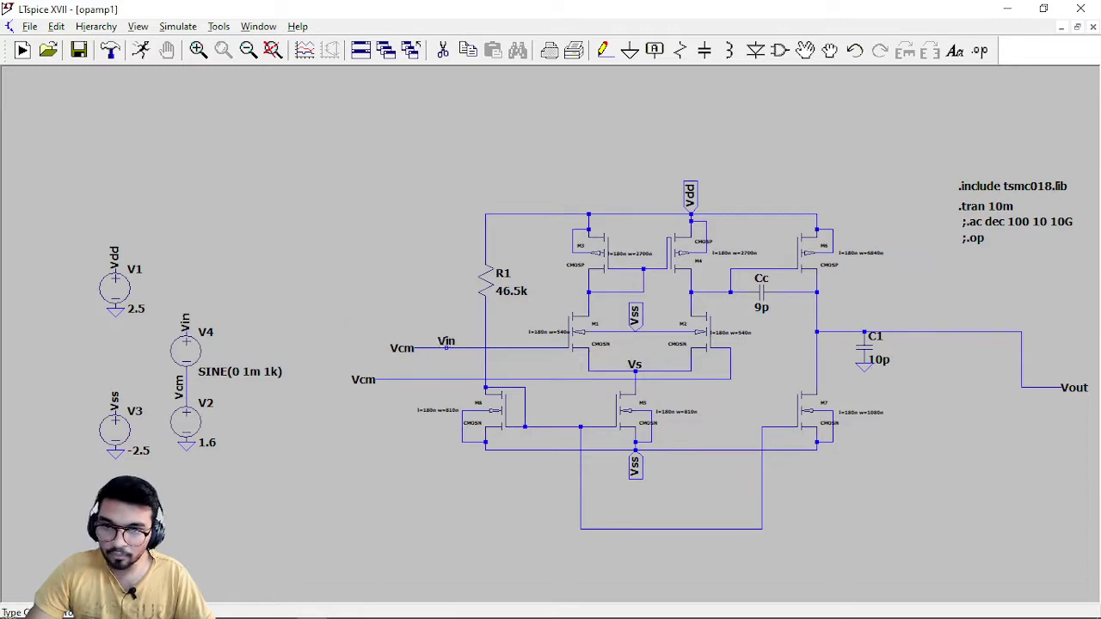
Label the op-amp input wire Vin and delete its extra Vcm label with the Cut tool.
left_click(439, 347)
right_click(387, 322)
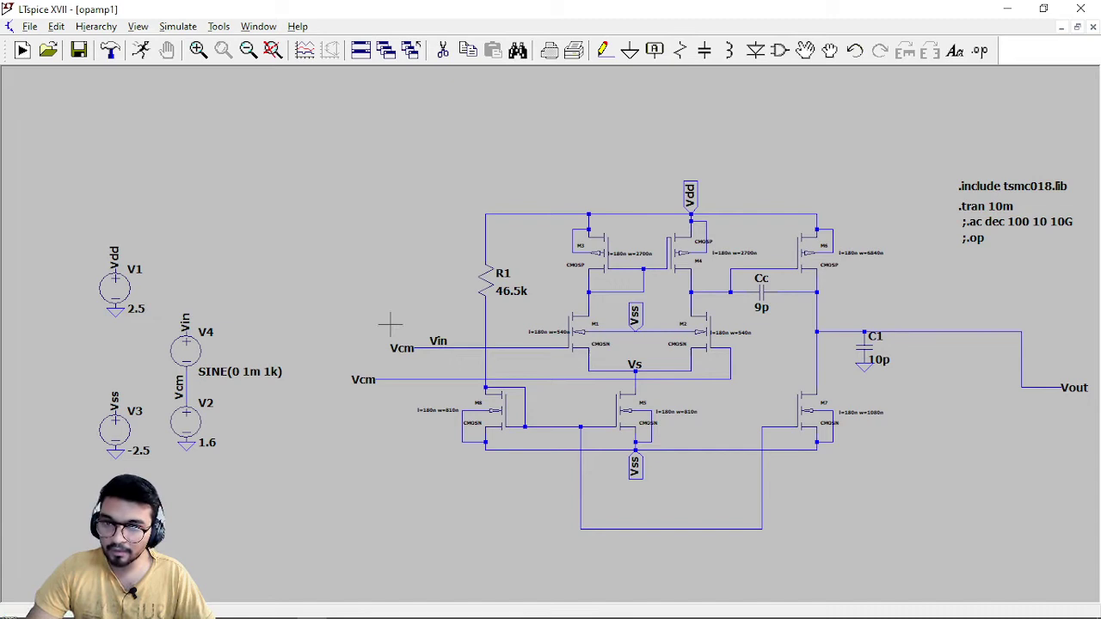
right_click(404, 348)
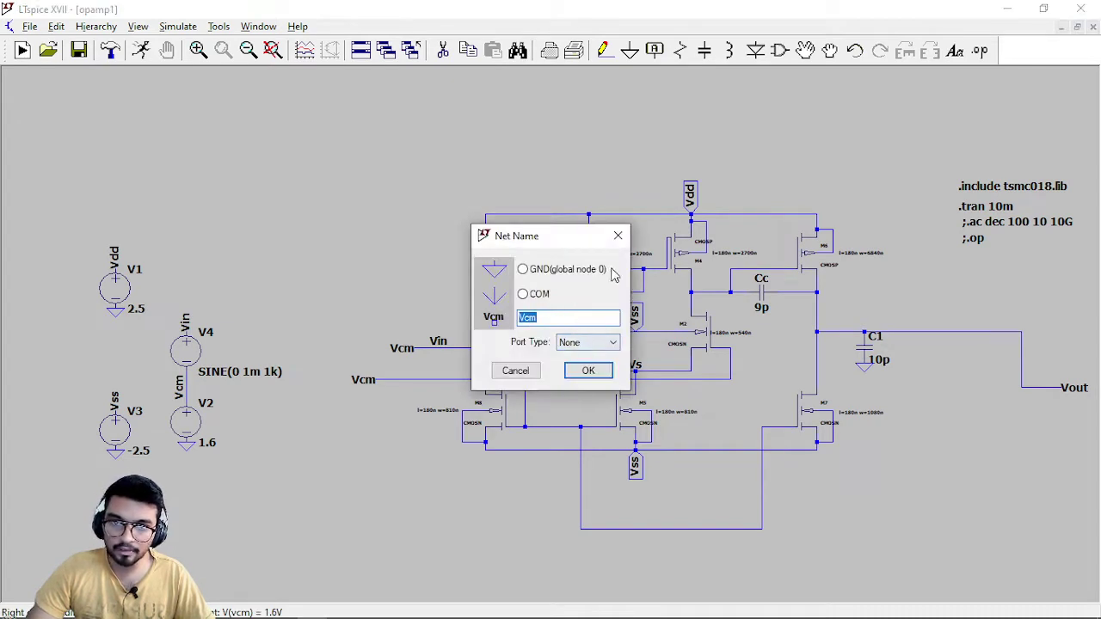
left_click(617, 237)
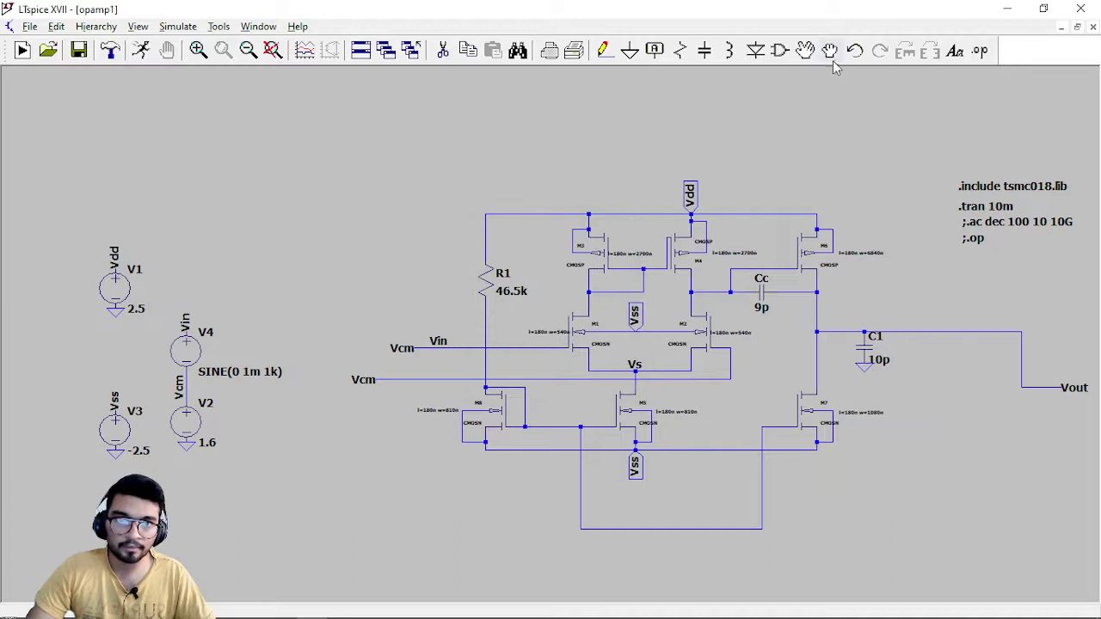
left_click(443, 50)
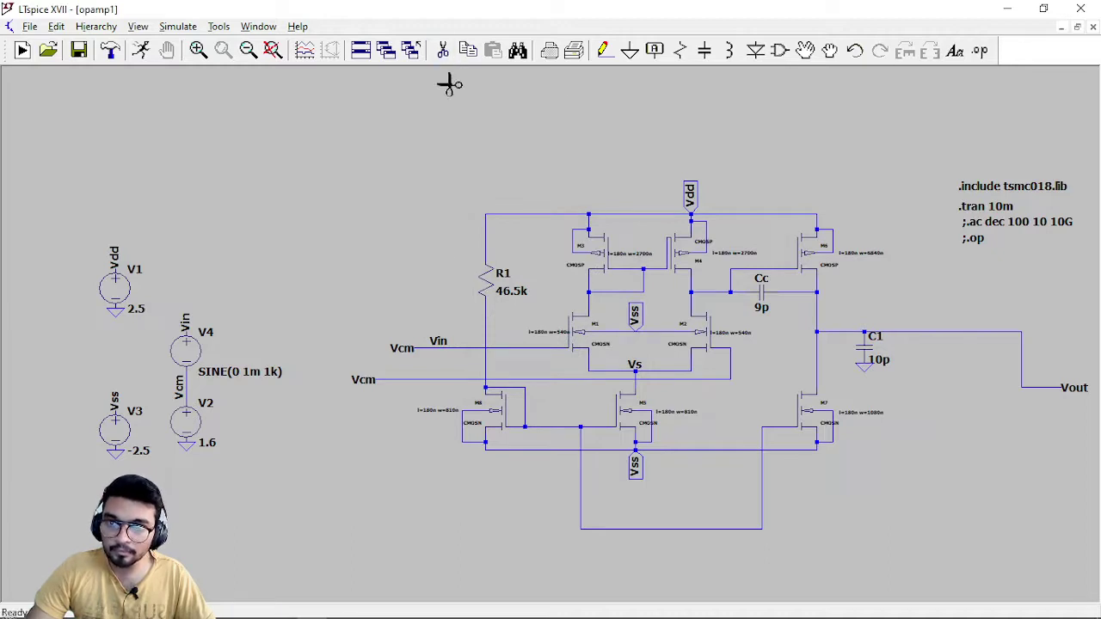
left_click(401, 347)
key("Escape")
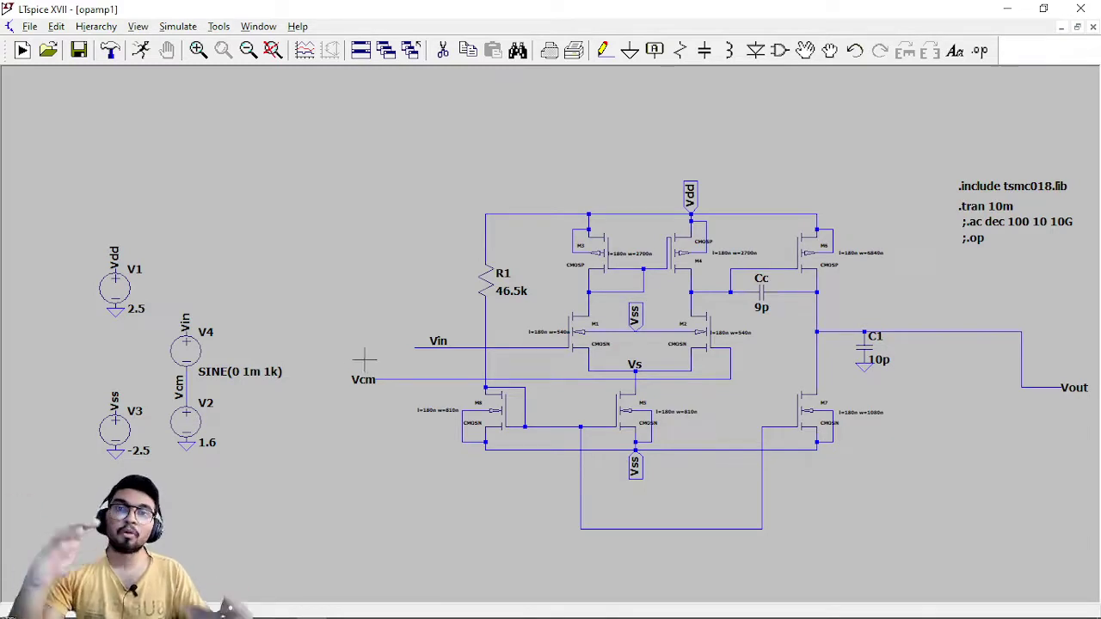
Run the transient simulation and plot V(vin) and V(vout).
left_click(140, 51)
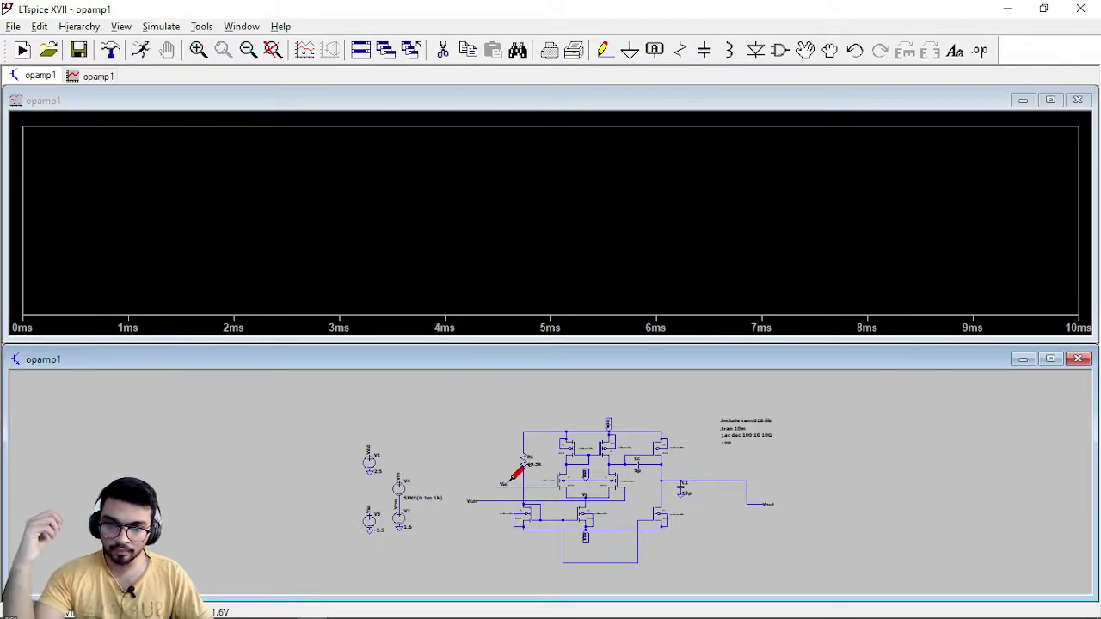
left_click(518, 485)
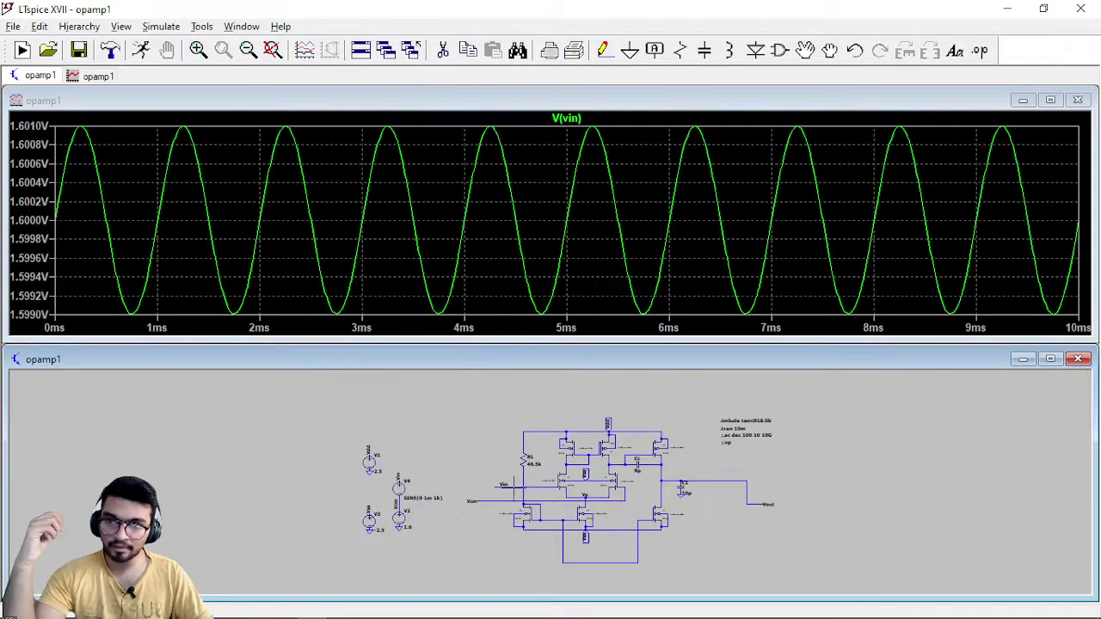
left_click(741, 478)
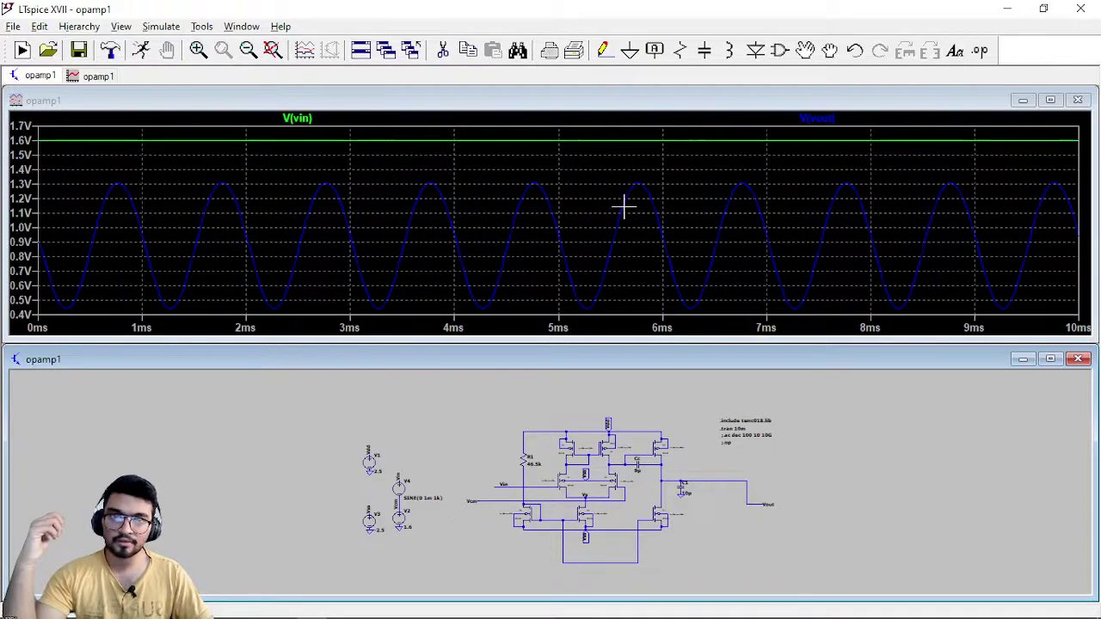
Maximize the waveform window and move V(vin) into a new top plot pane.
left_click(1050, 101)
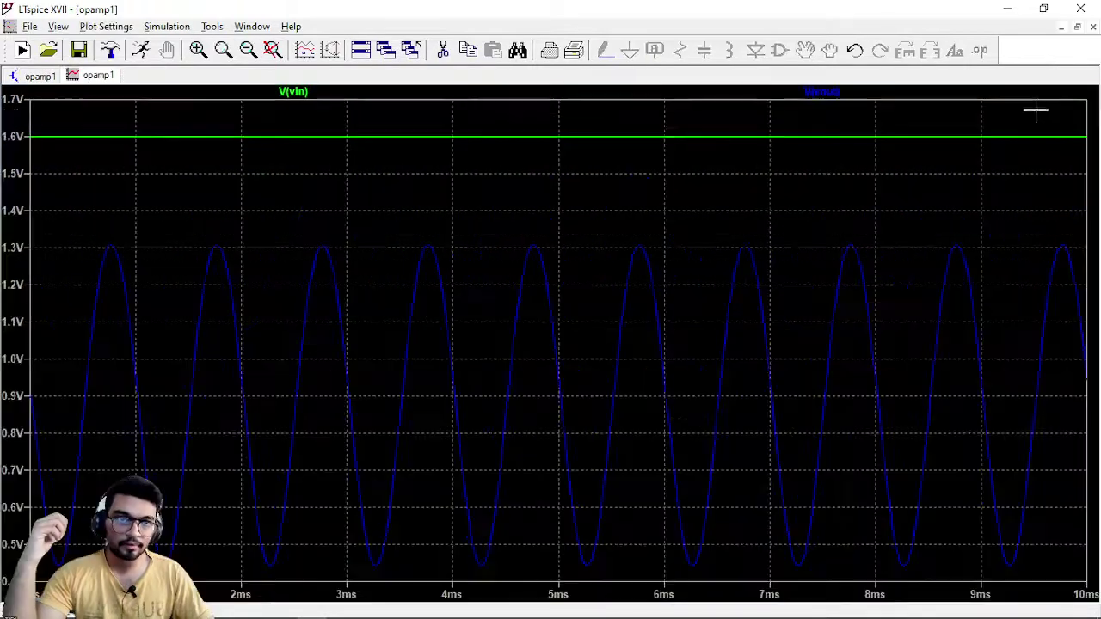
right_click(545, 182)
left_click(583, 282)
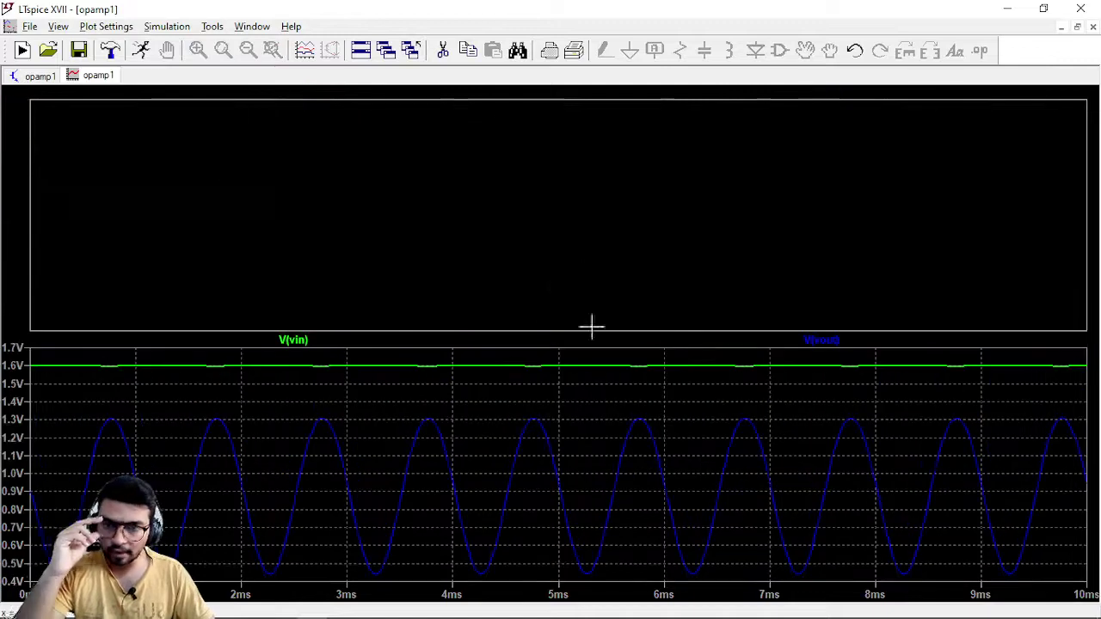
left_click_drag(292, 343, 442, 211)
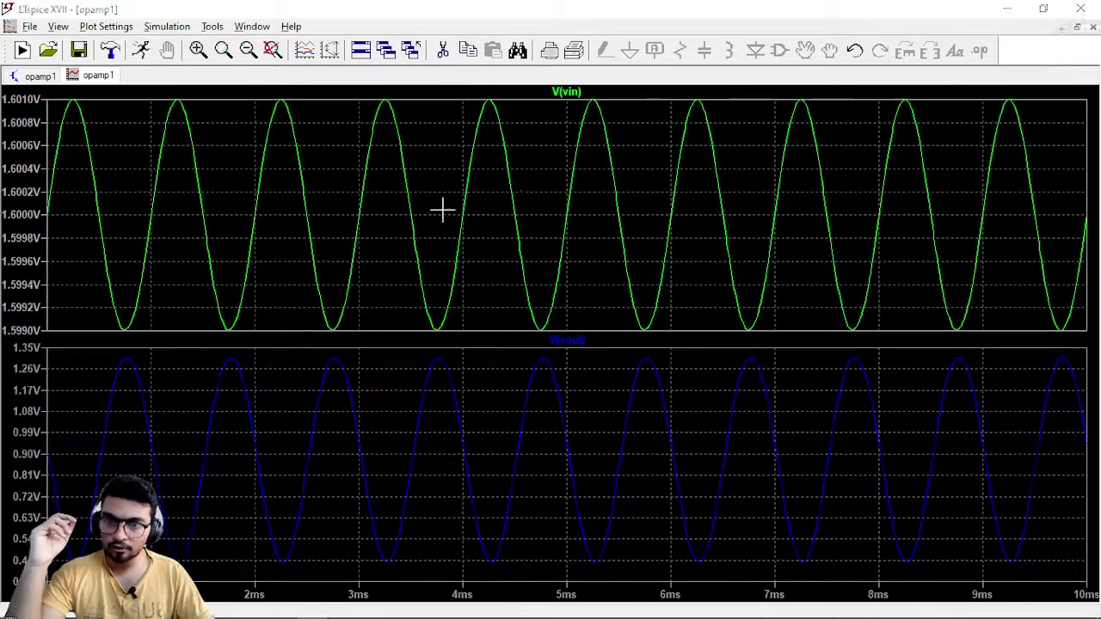
Attach the 1st and 2nd cursors to the V(vin) trace.
right_click(583, 98)
left_click(701, 231)
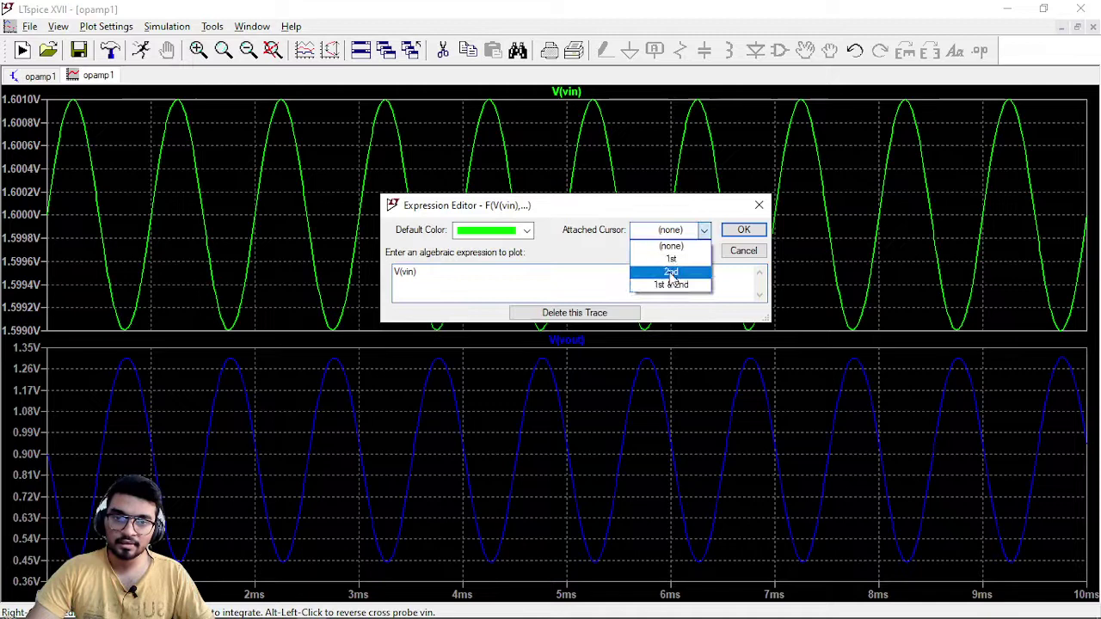
left_click(674, 286)
left_click(742, 230)
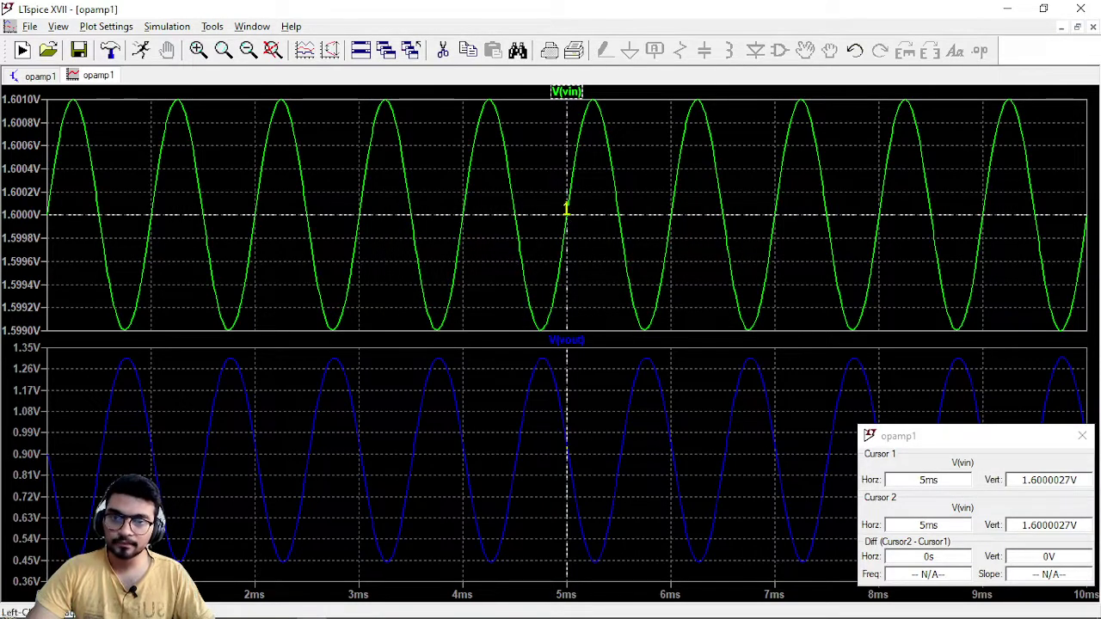
Place the cursors on a V(vin) peak and trough, reading a -1.9936155mV difference.
left_click_drag(567, 208, 489, 193)
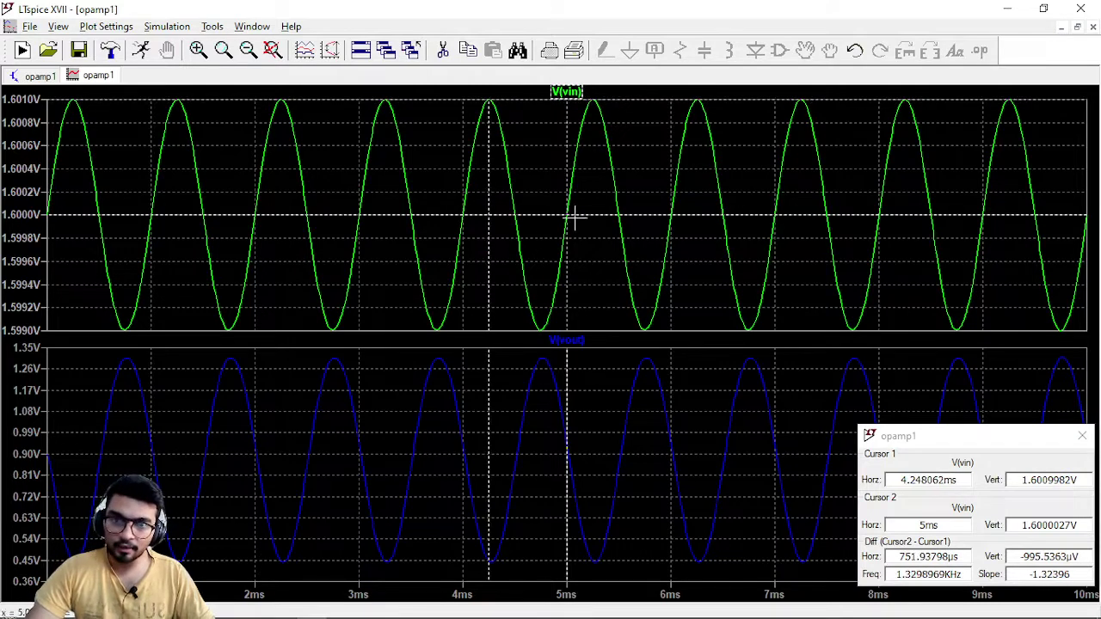
left_click_drag(570, 219, 539, 221)
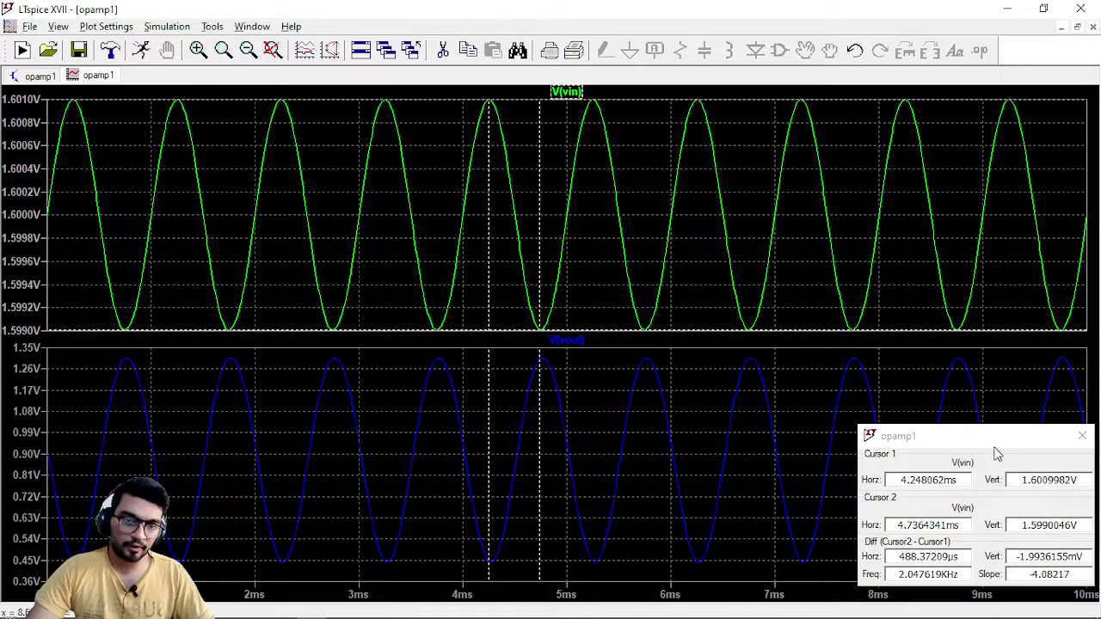
left_click_drag(995, 438, 744, 181)
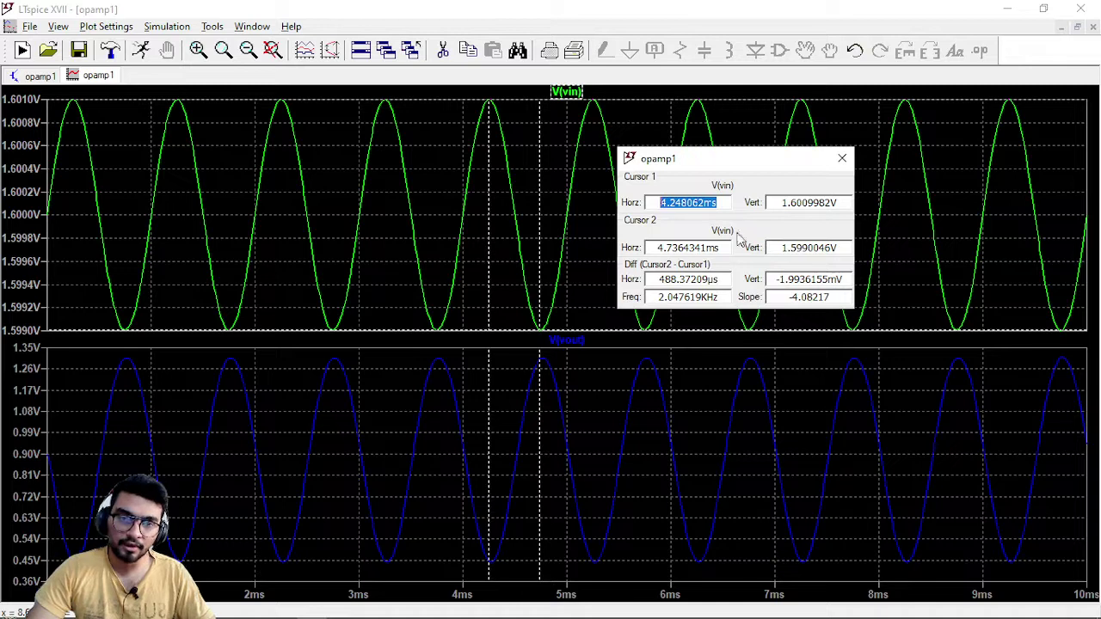
left_click_drag(777, 279, 850, 277)
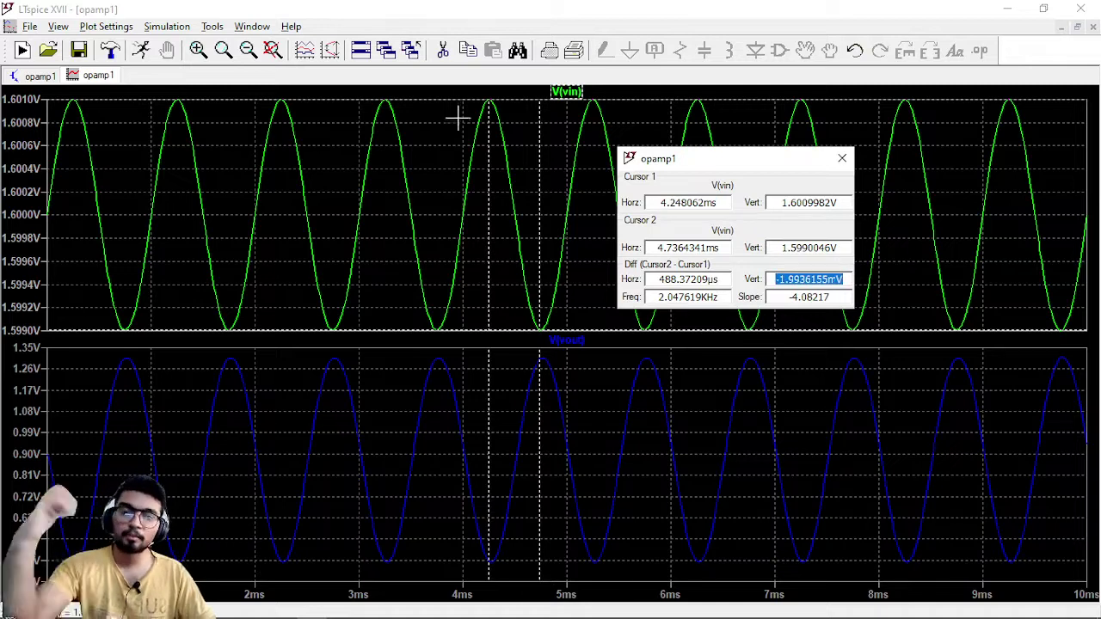
left_click(593, 346)
Attach both cursors to V(vout) and read its 1.3076702V to 443.33224mV swing (-864.33797mV).
right_click(593, 346)
left_click(653, 230)
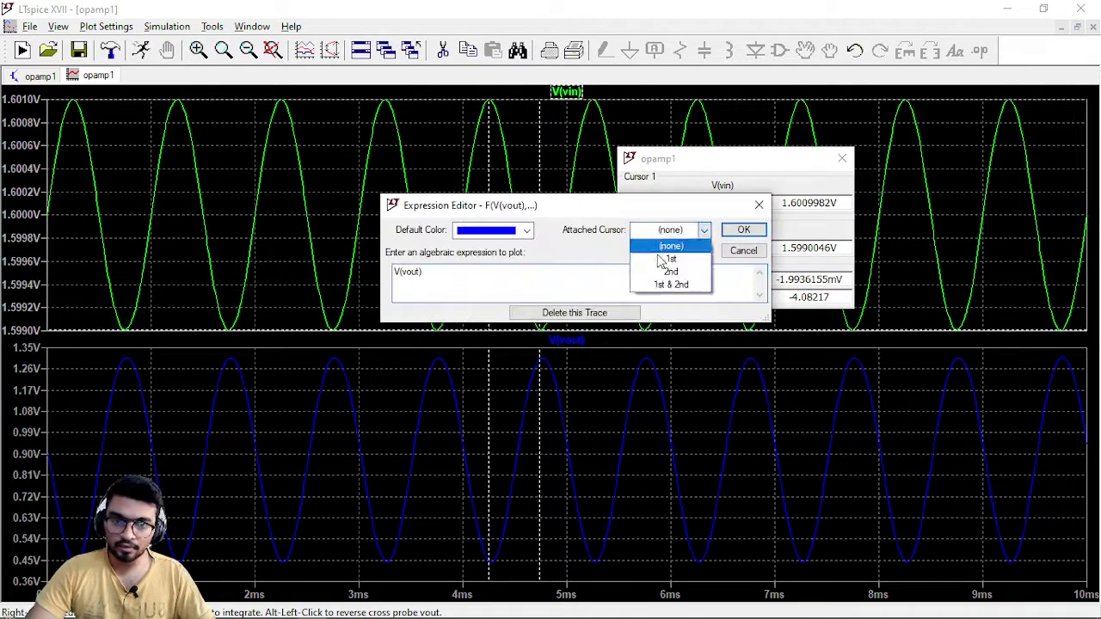
left_click(673, 285)
left_click(743, 230)
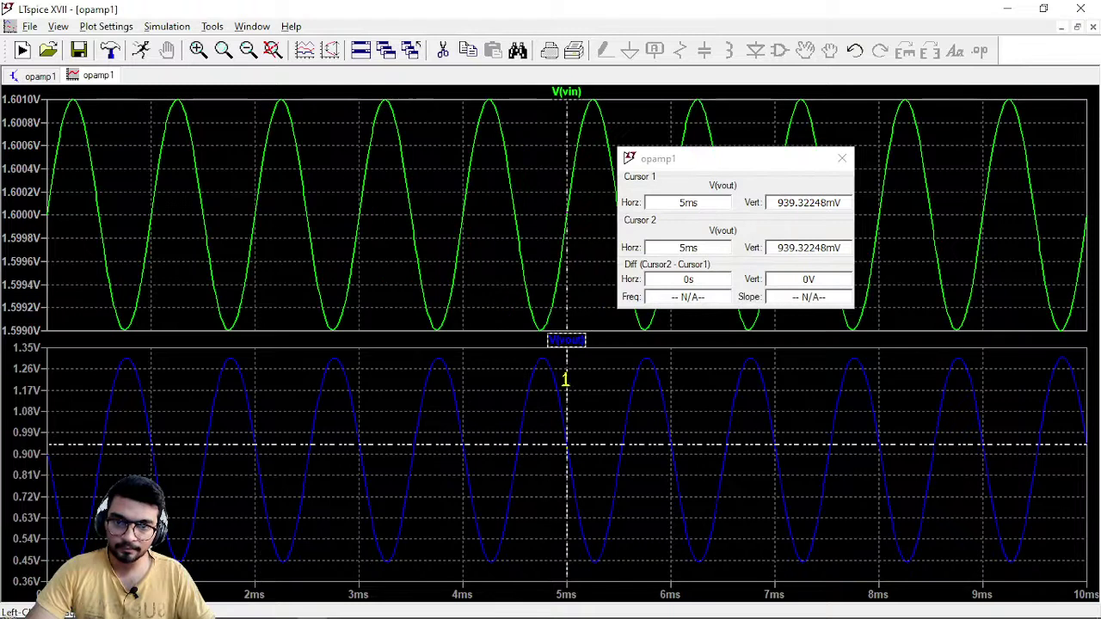
left_click_drag(564, 378, 593, 392)
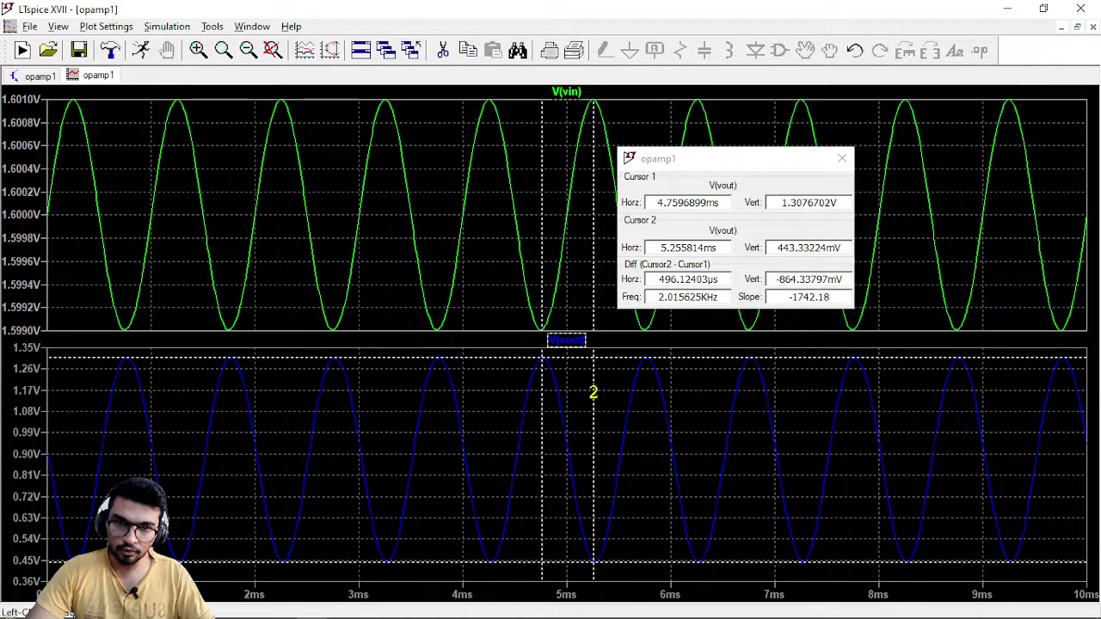
left_click_drag(775, 279, 847, 279)
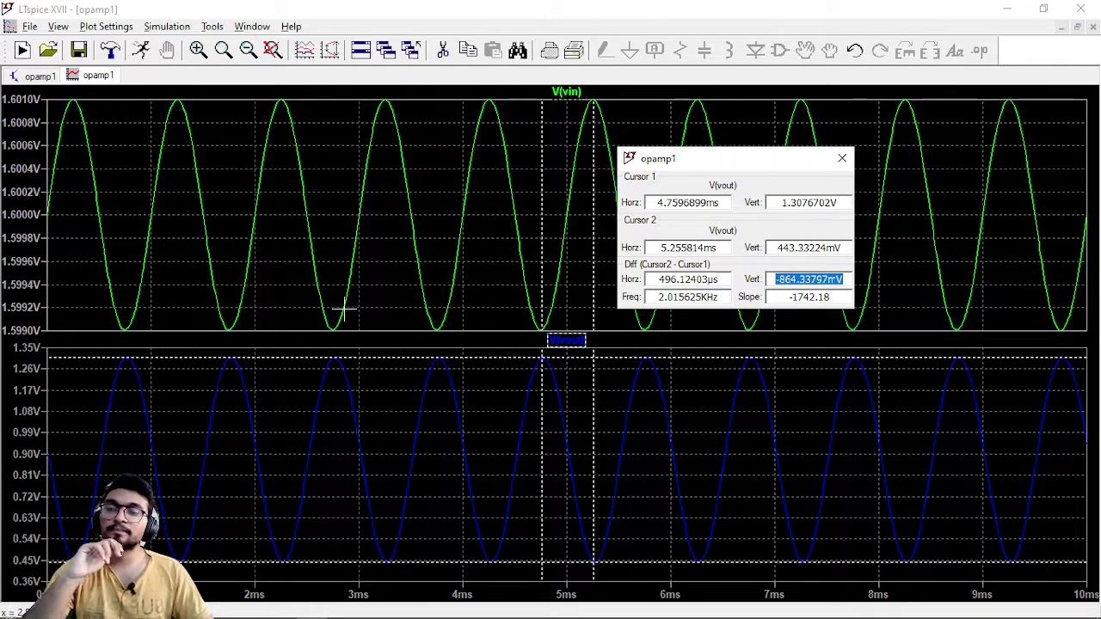
Return to the schematic, close the cursor readout, and comment out the .tran 10m directive.
left_click(39, 77)
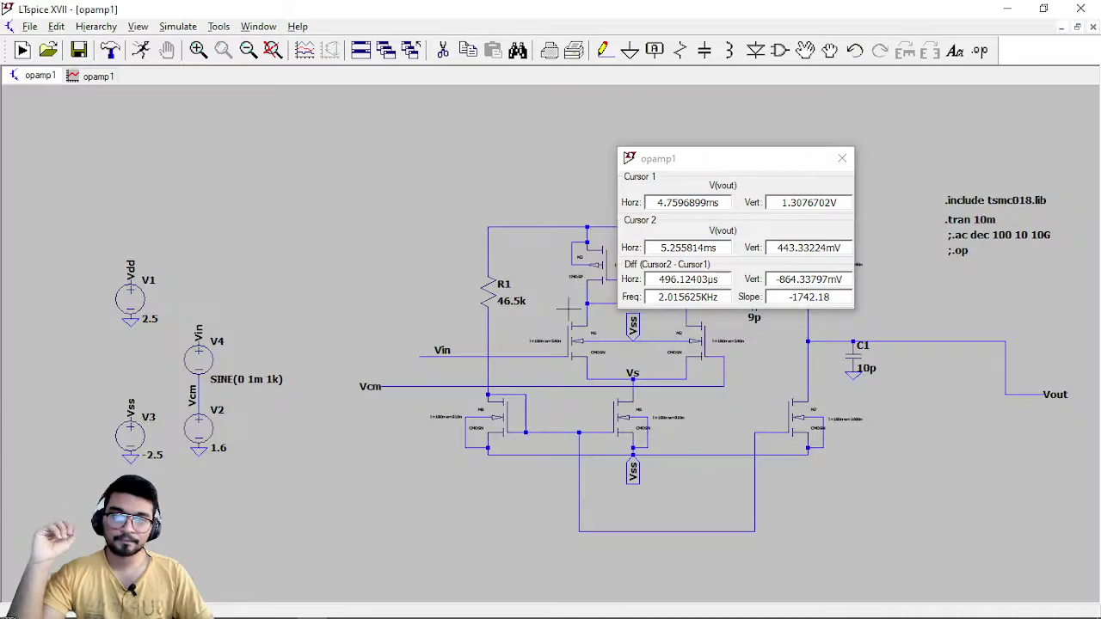
left_click(842, 159)
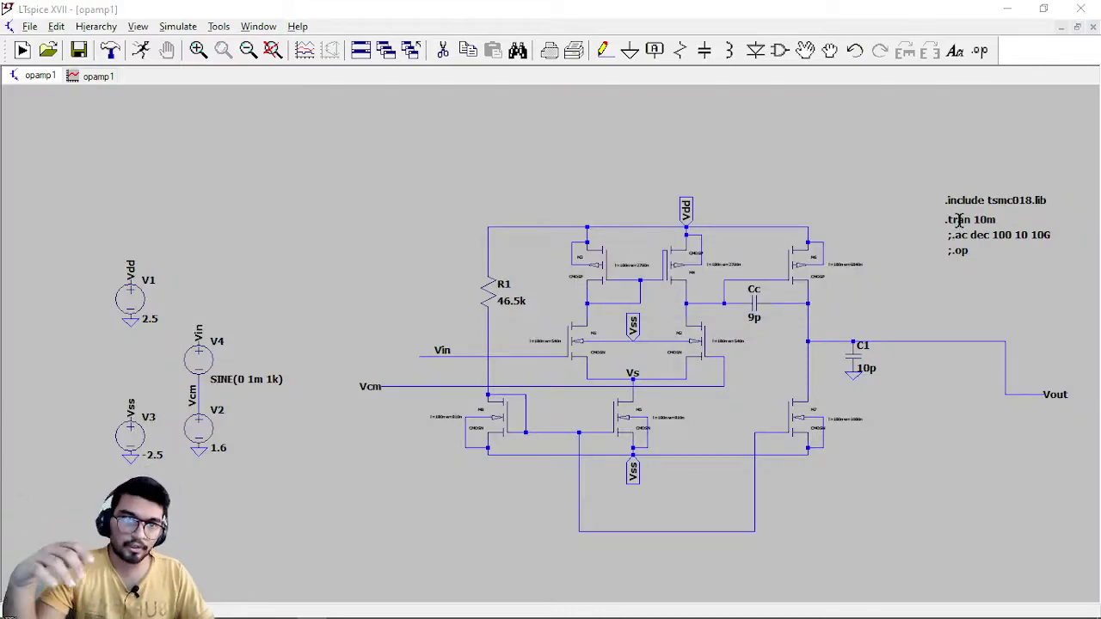
right_click(959, 220)
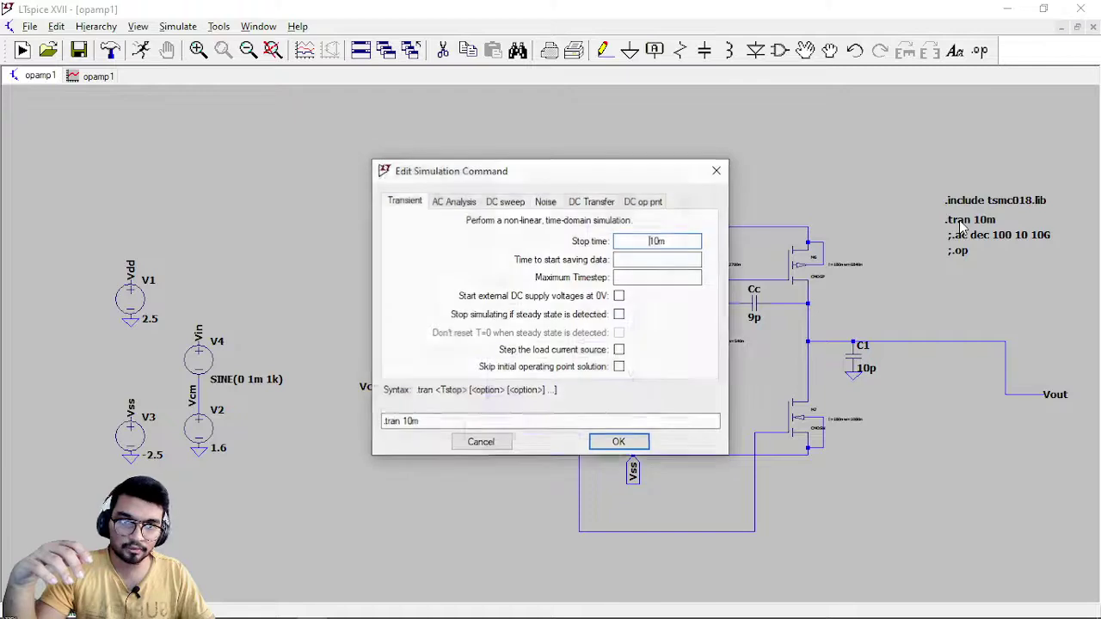
left_click(488, 417)
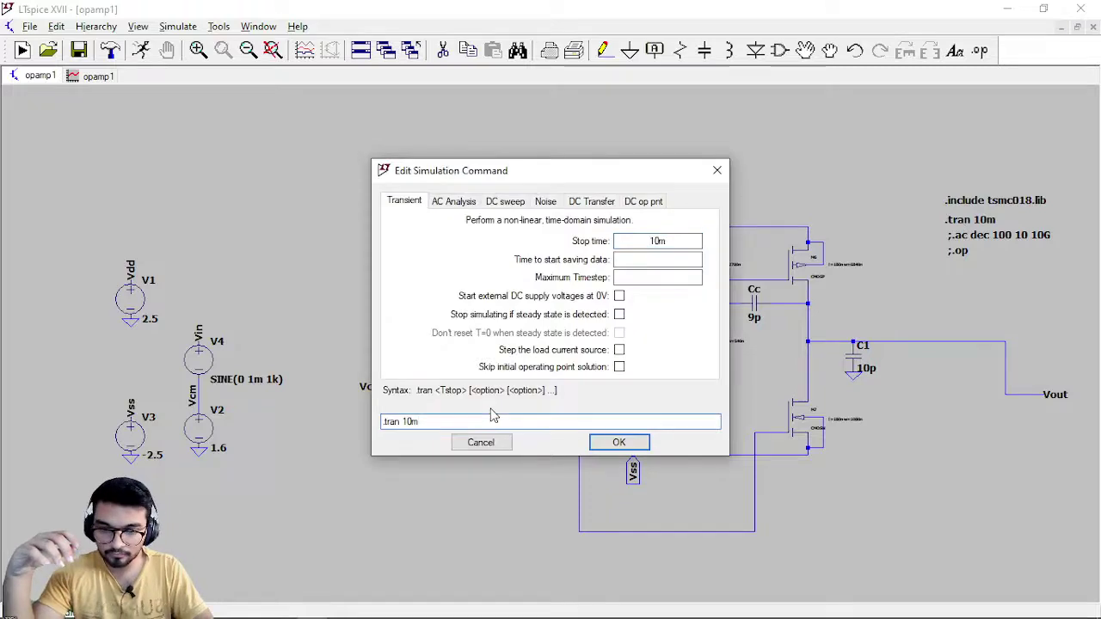
key("Return")
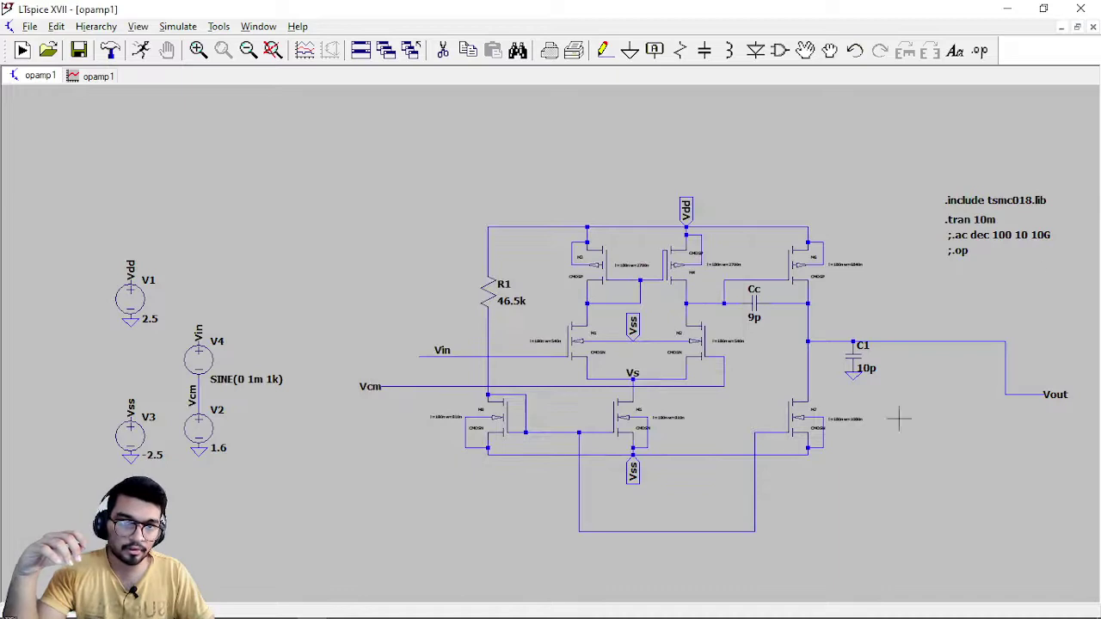
Enable the .ac dec 100 10 10G directive by deleting its leading semicolon.
right_click(1015, 234)
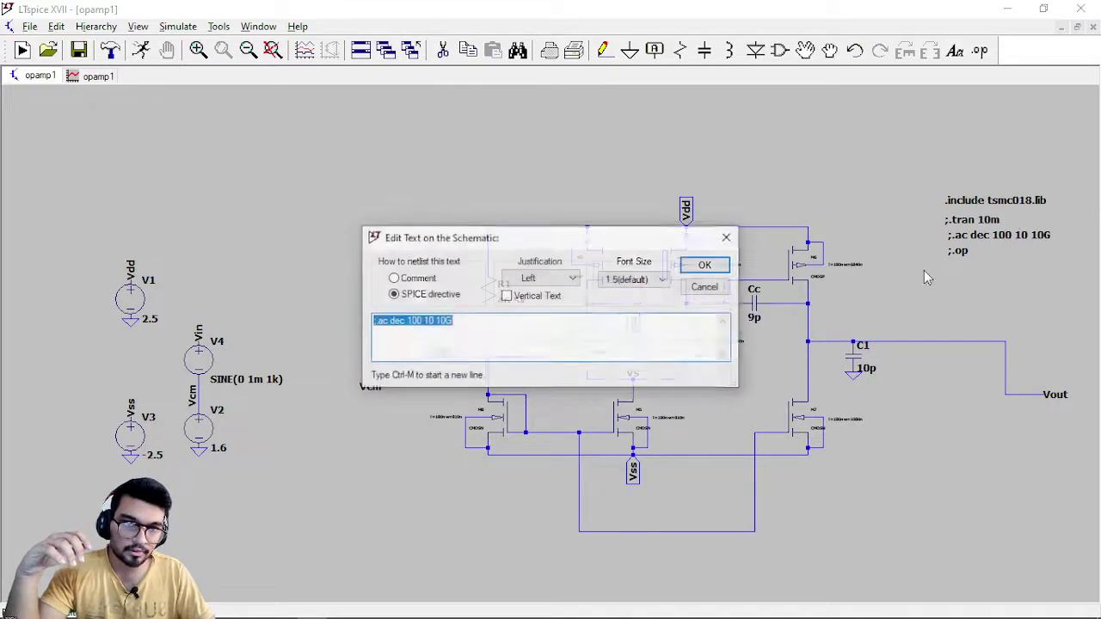
left_click(410, 321)
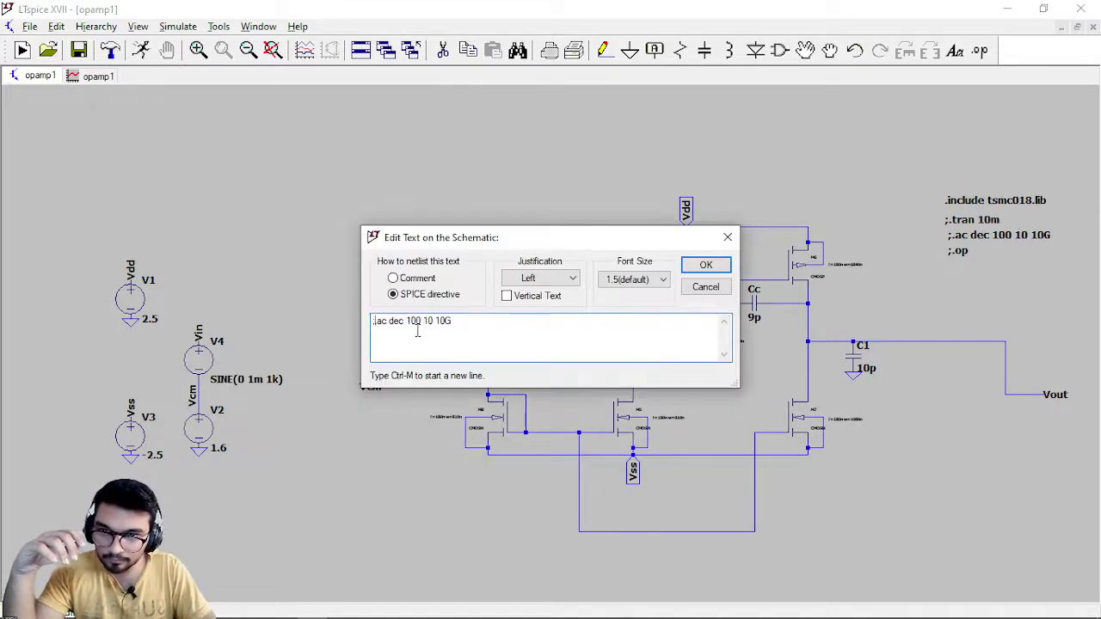
key("Home")
key("Delete")
key("Return")
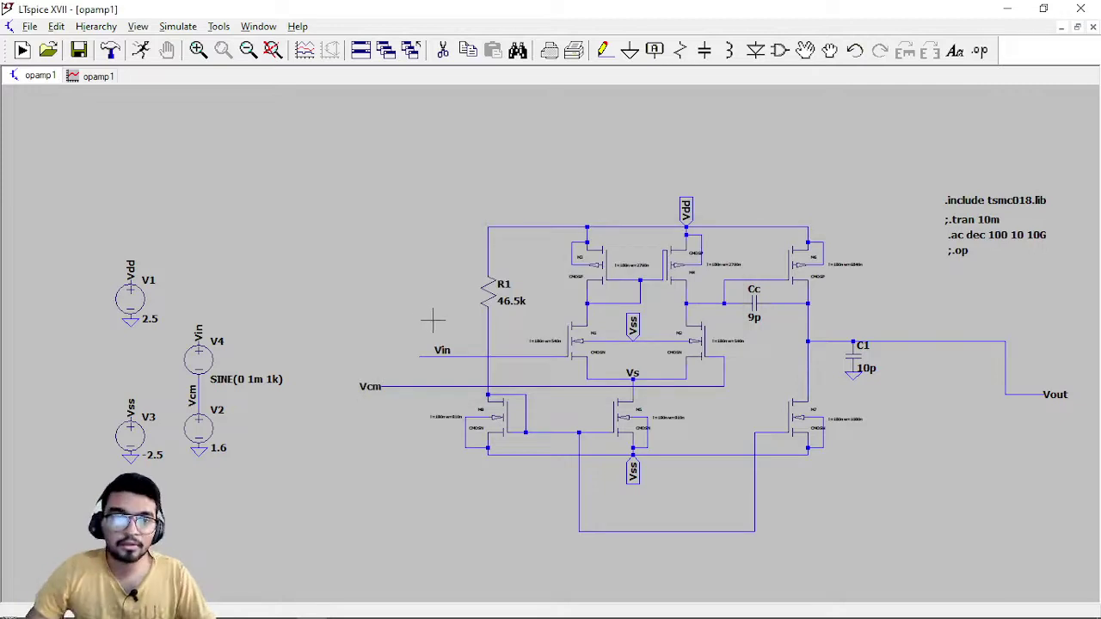
Change V4 from SINE to an AC 1 small-signal source and run the AC sweep.
right_click(205, 351)
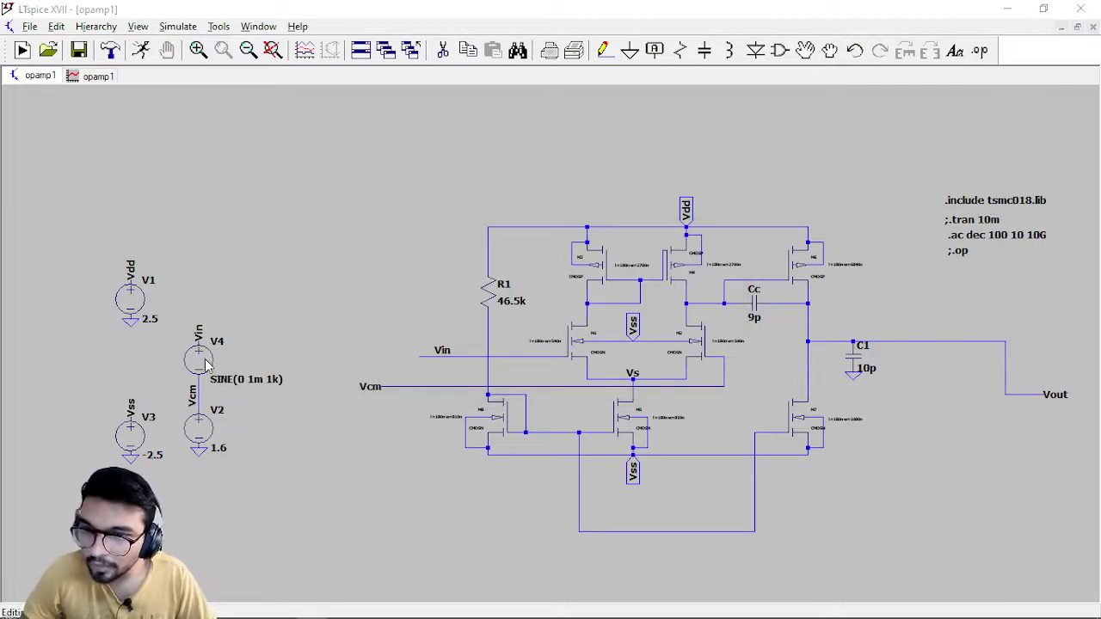
left_click(358, 169)
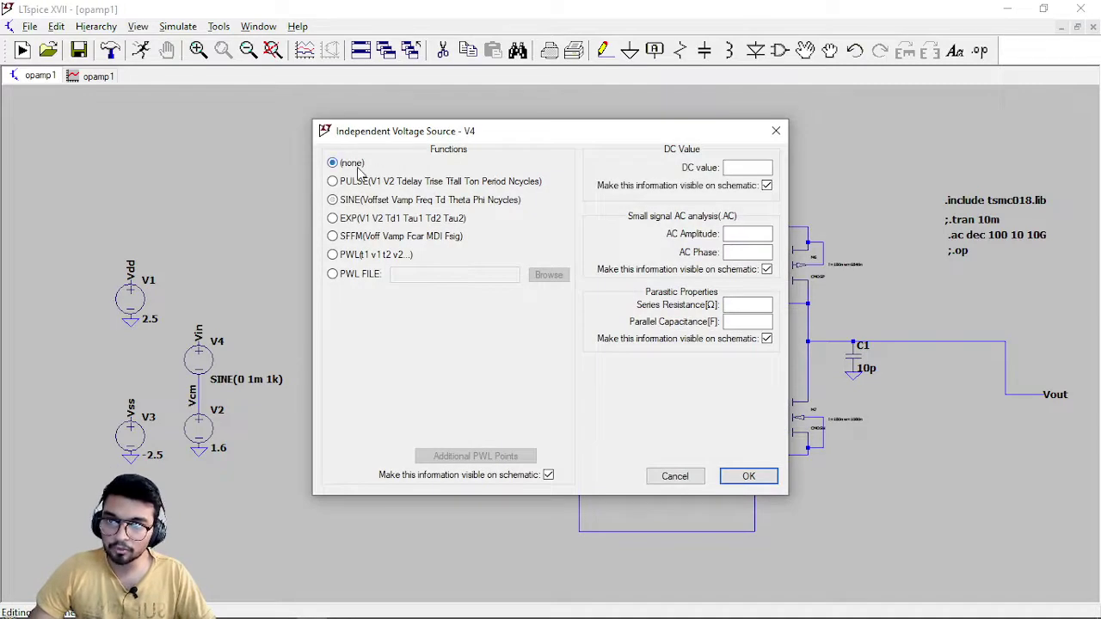
left_click(754, 235)
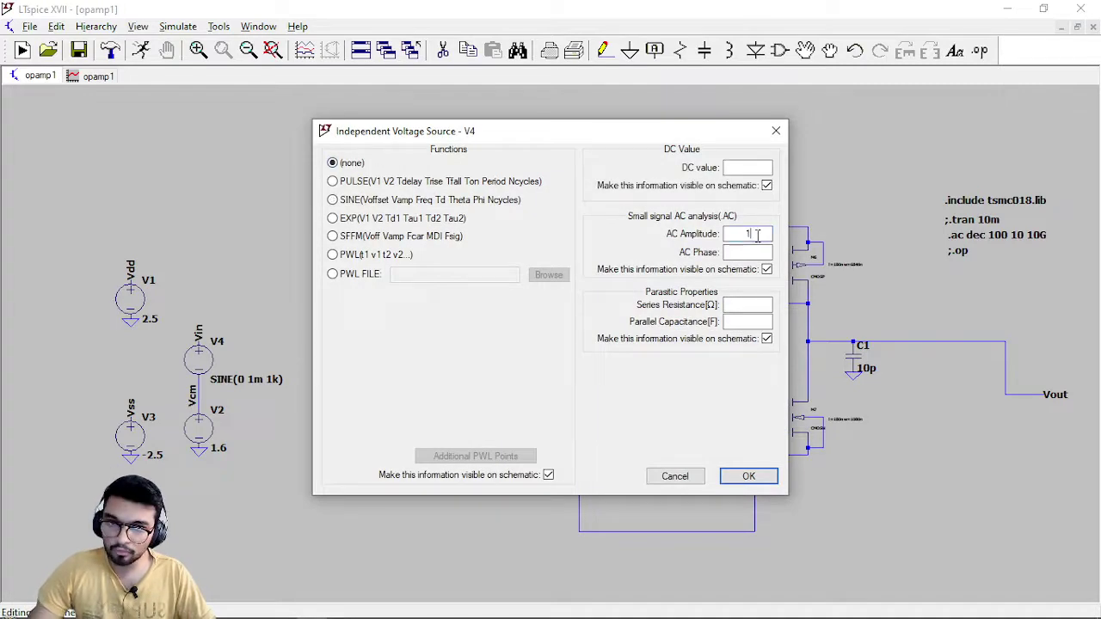
left_click(756, 476)
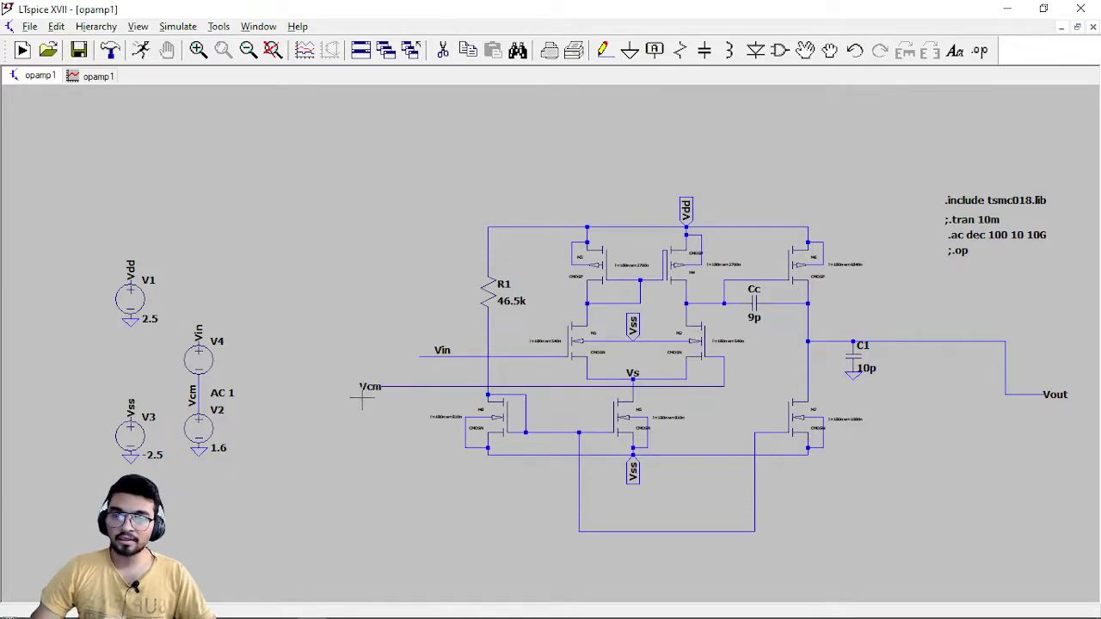
left_click(141, 50)
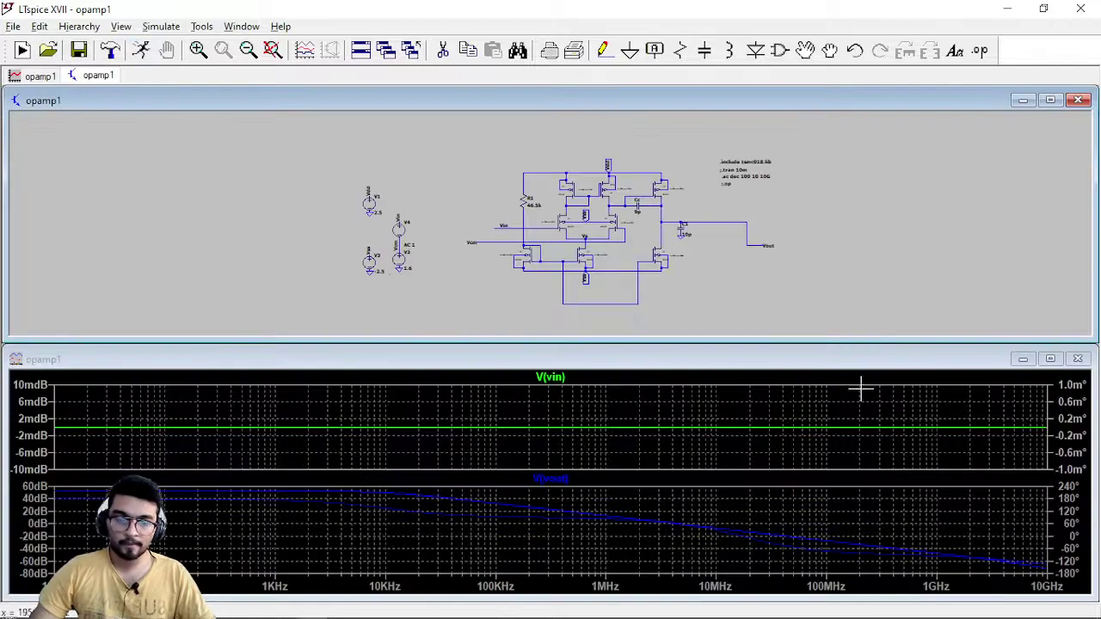
Maximize the plot, delete the V(vin) trace and its empty pane, then check the magnitude axis settings.
left_click(1050, 359)
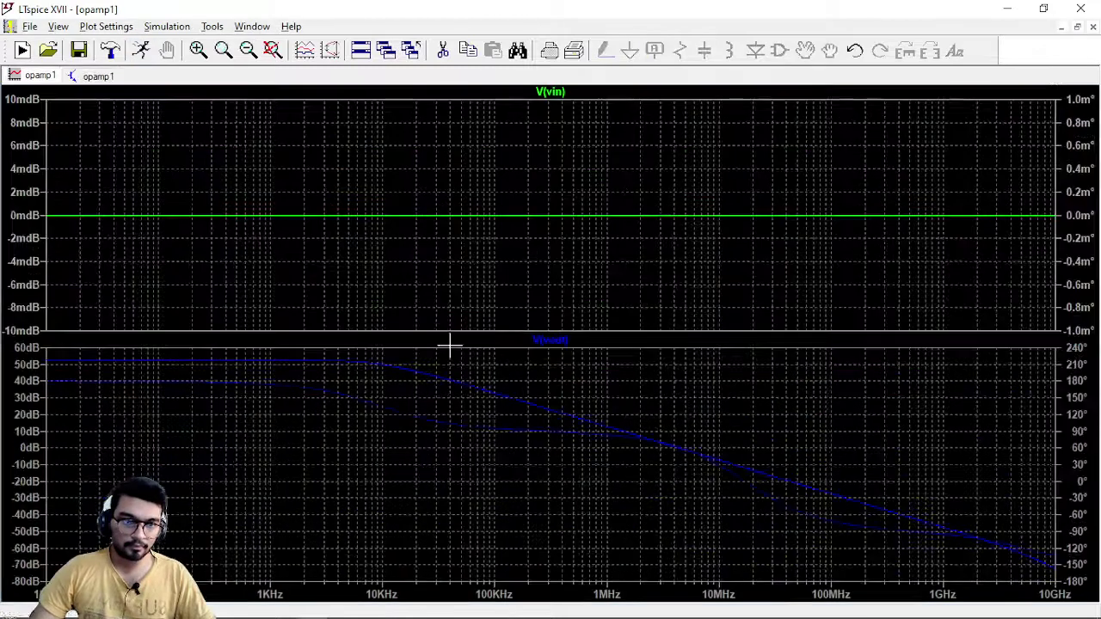
right_click(554, 93)
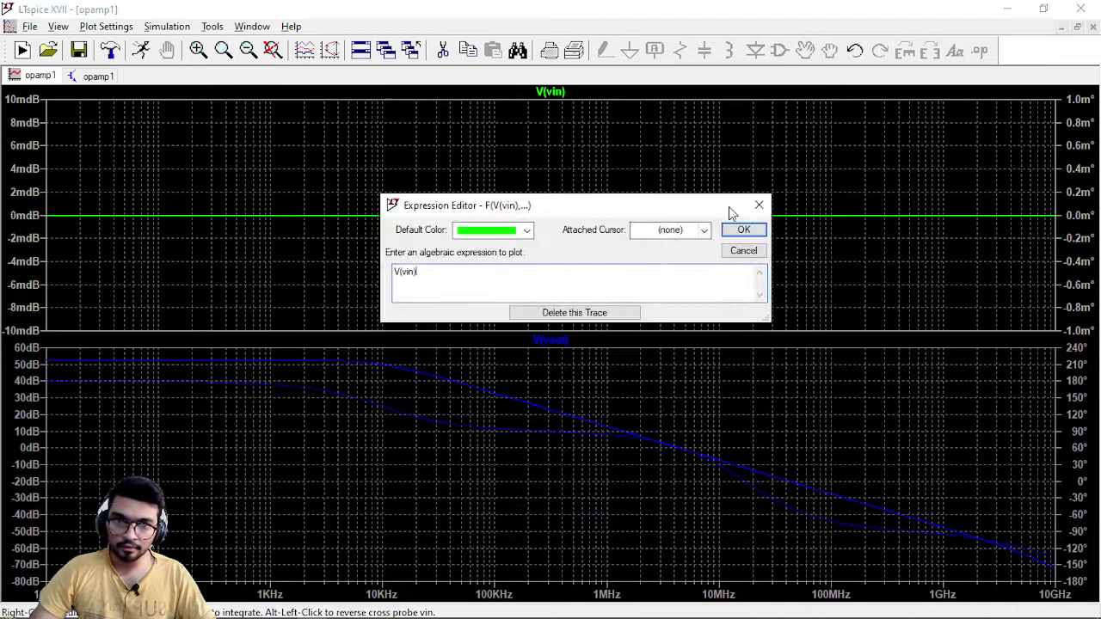
left_click(628, 316)
right_click(592, 195)
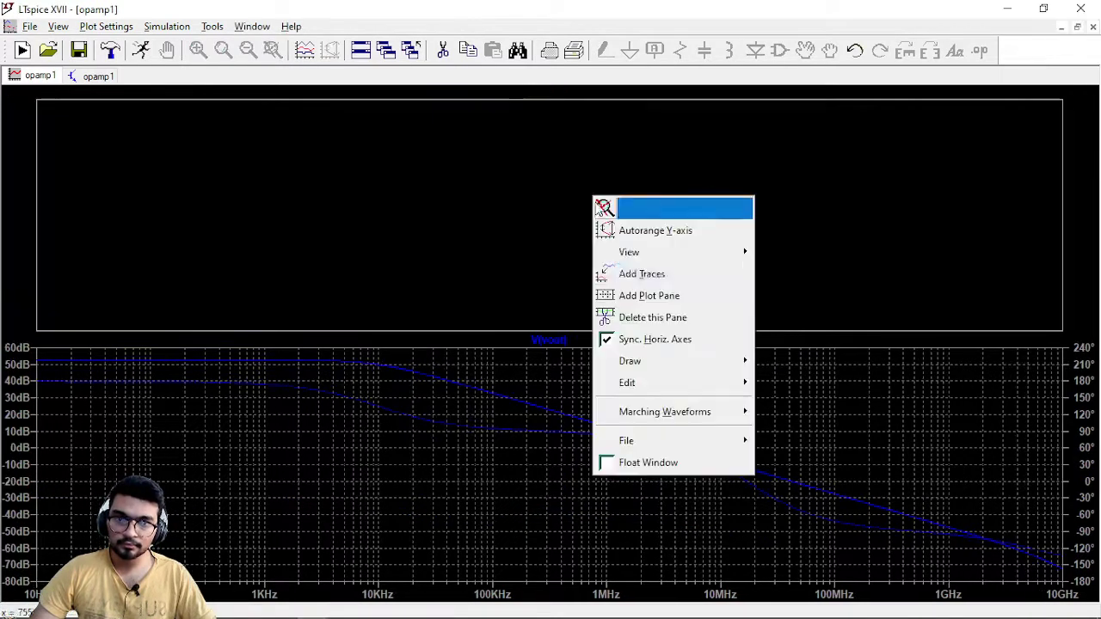
left_click(645, 317)
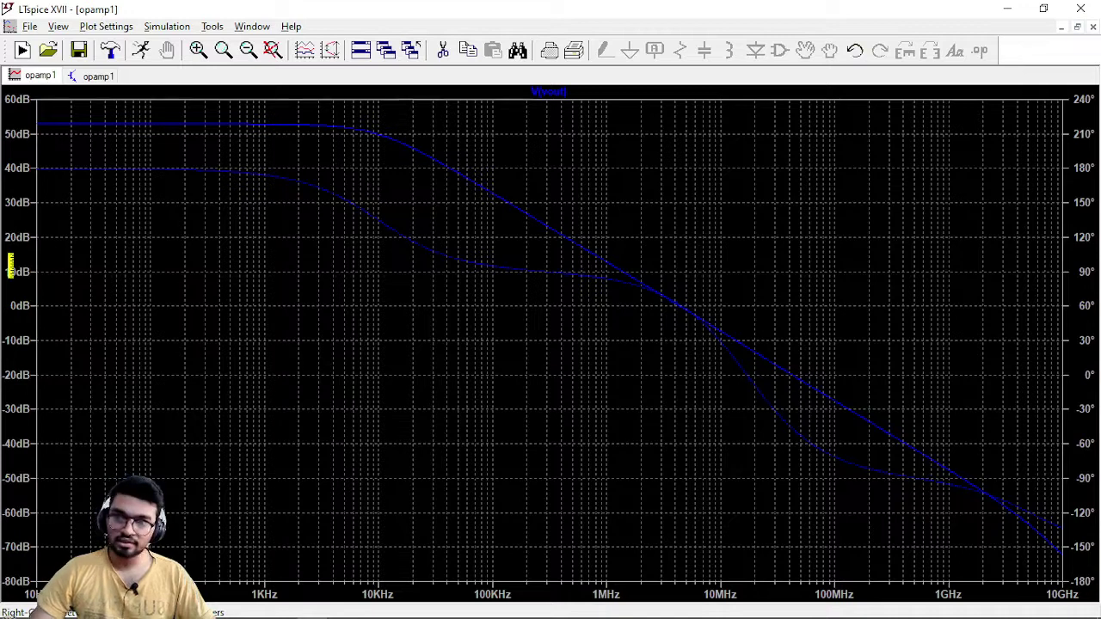
left_click(17, 268)
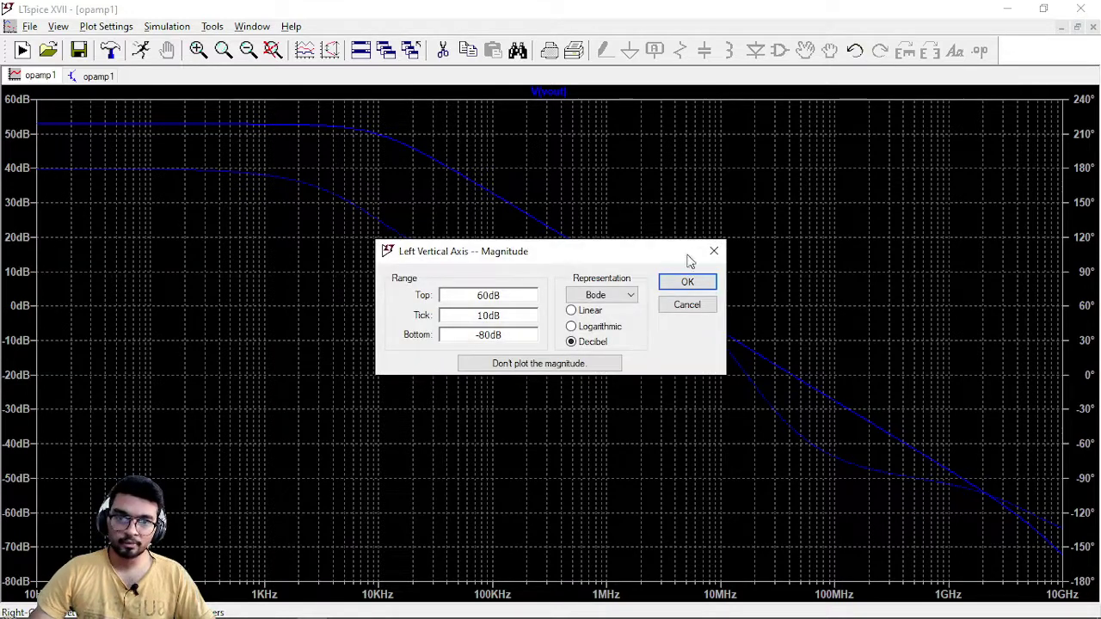
left_click(714, 251)
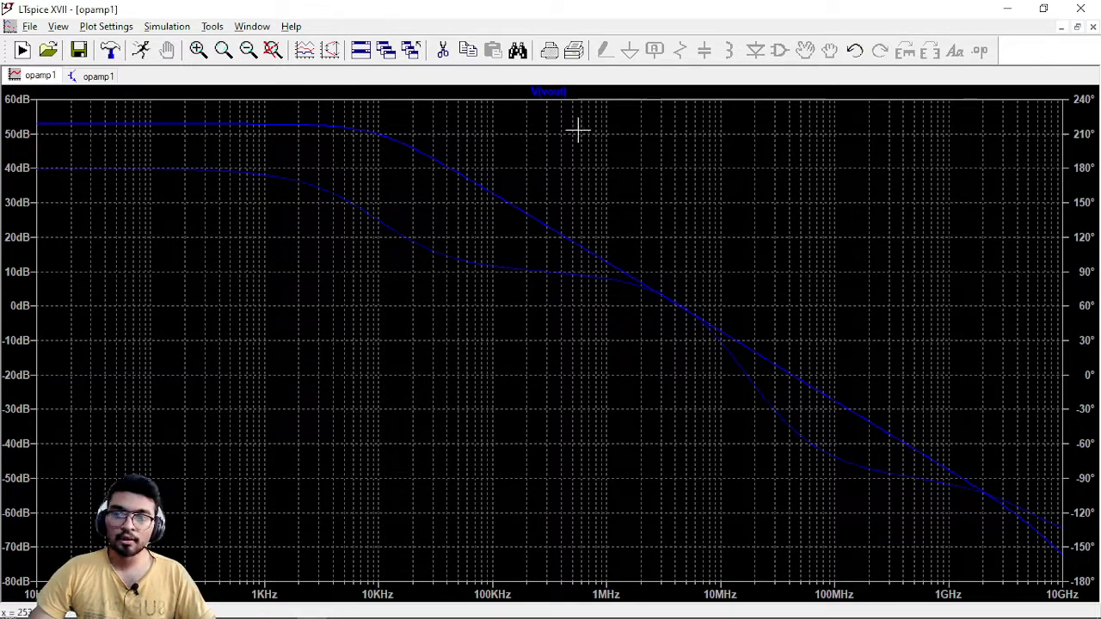
Attach the 1st and 2nd cursors to the V(vout) trace.
right_click(557, 98)
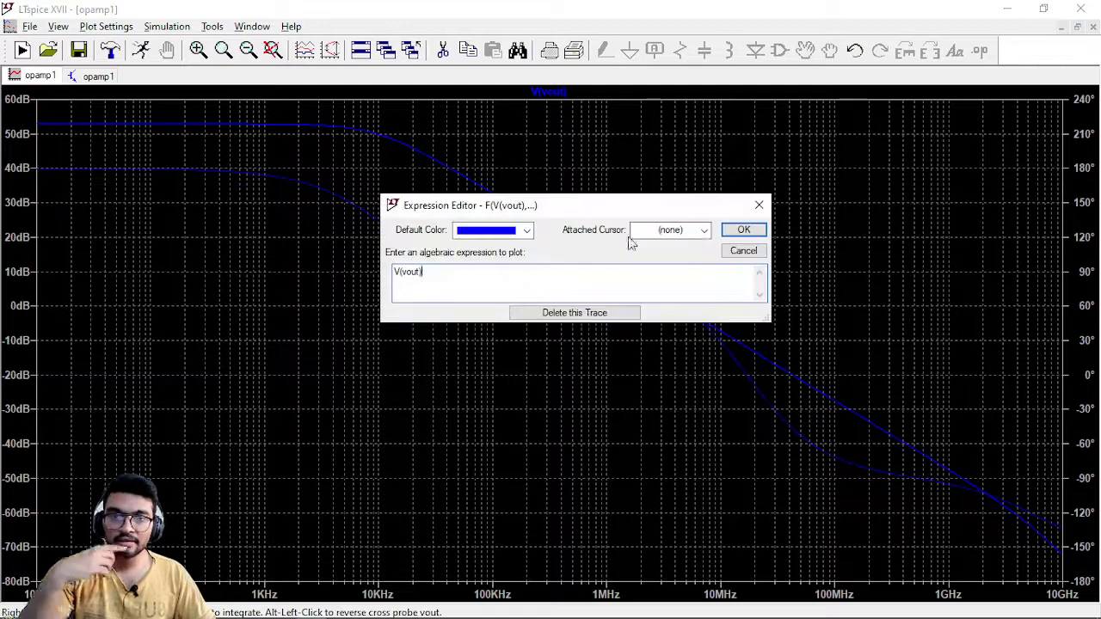
left_click(703, 231)
left_click(697, 284)
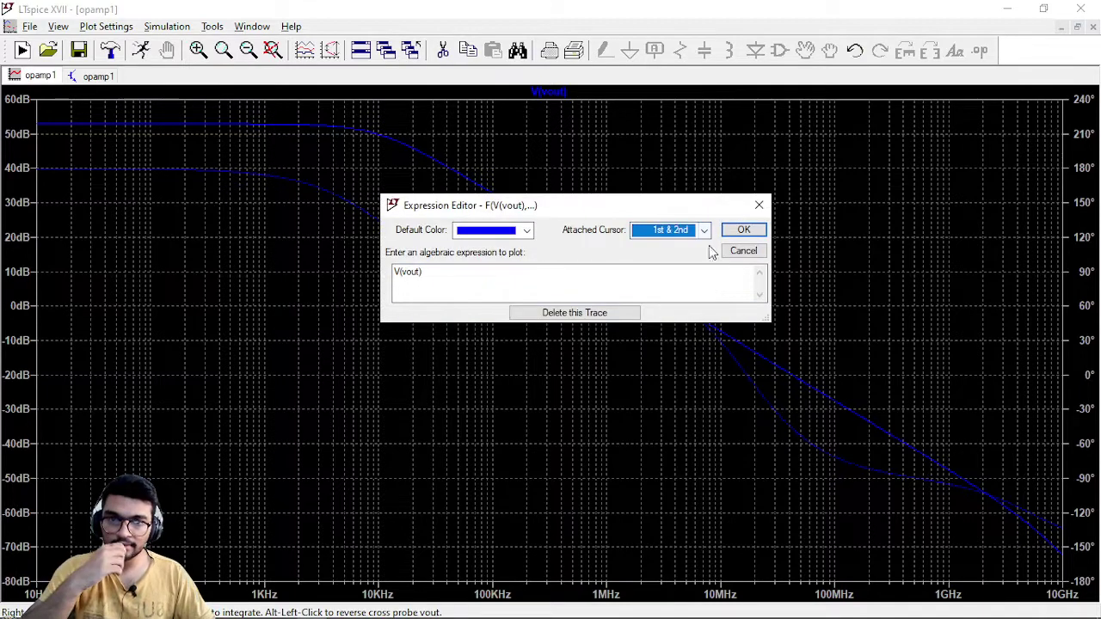
left_click(745, 229)
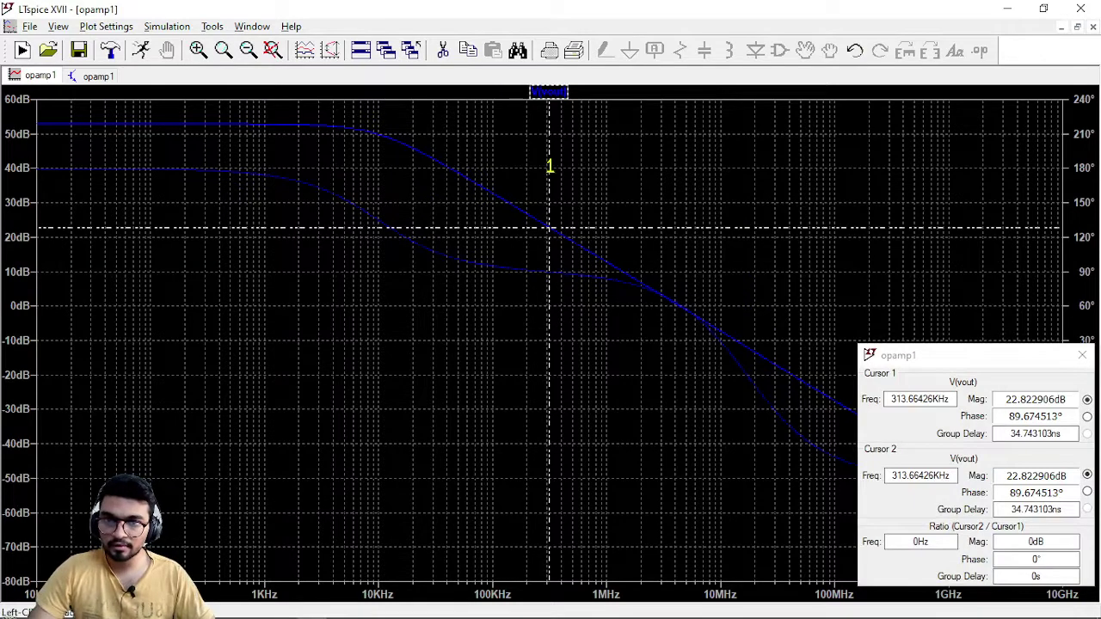
Place cursor 1 on the flat low-frequency region and read its 52.88 dB gain and phase.
left_click_drag(548, 228, 162, 172)
left_click_drag(947, 356, 342, 112)
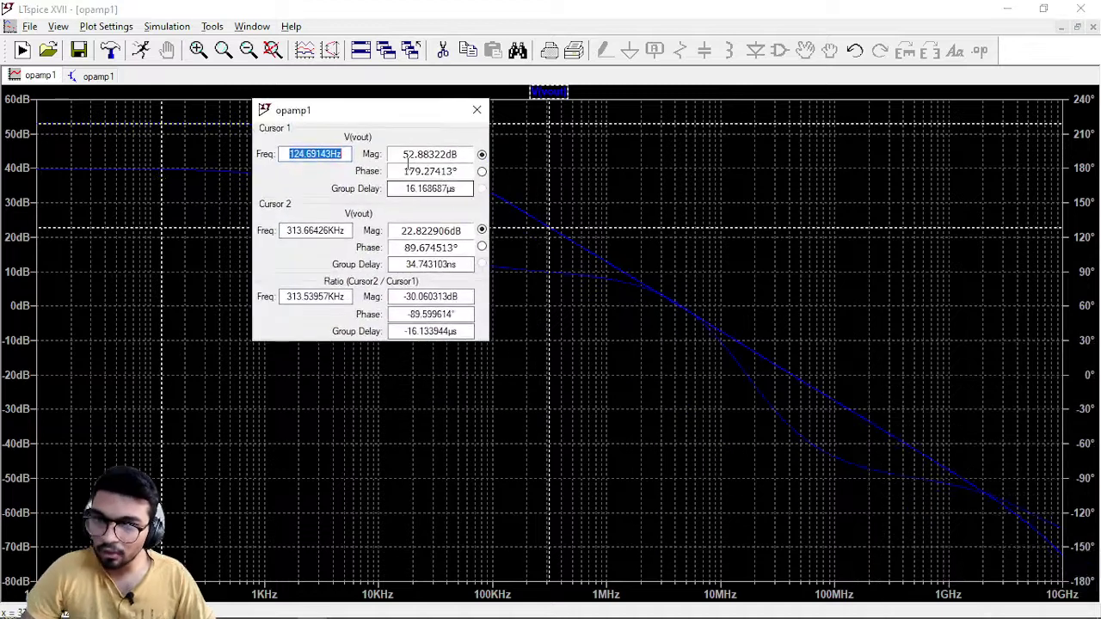
left_click_drag(398, 154, 462, 155)
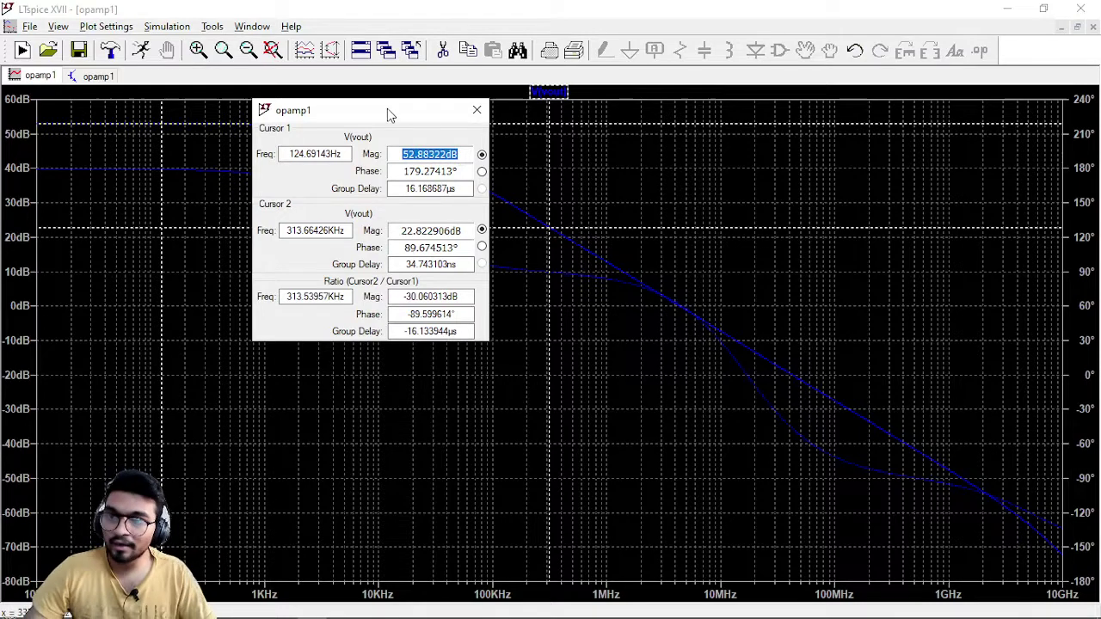
left_click(417, 157)
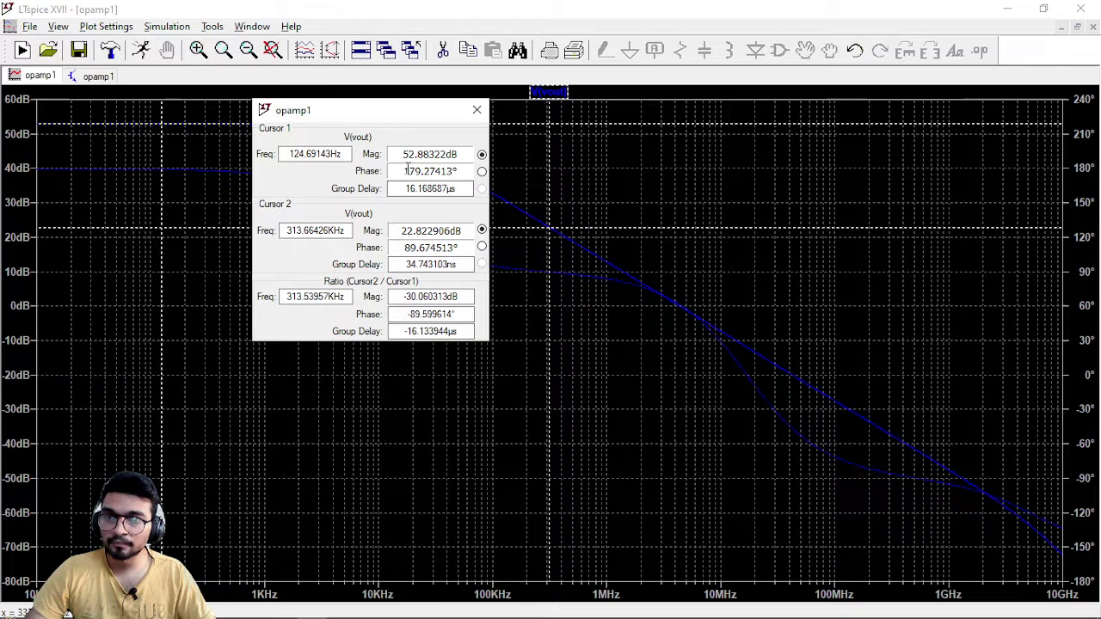
left_click_drag(403, 171, 453, 172)
left_click(456, 172)
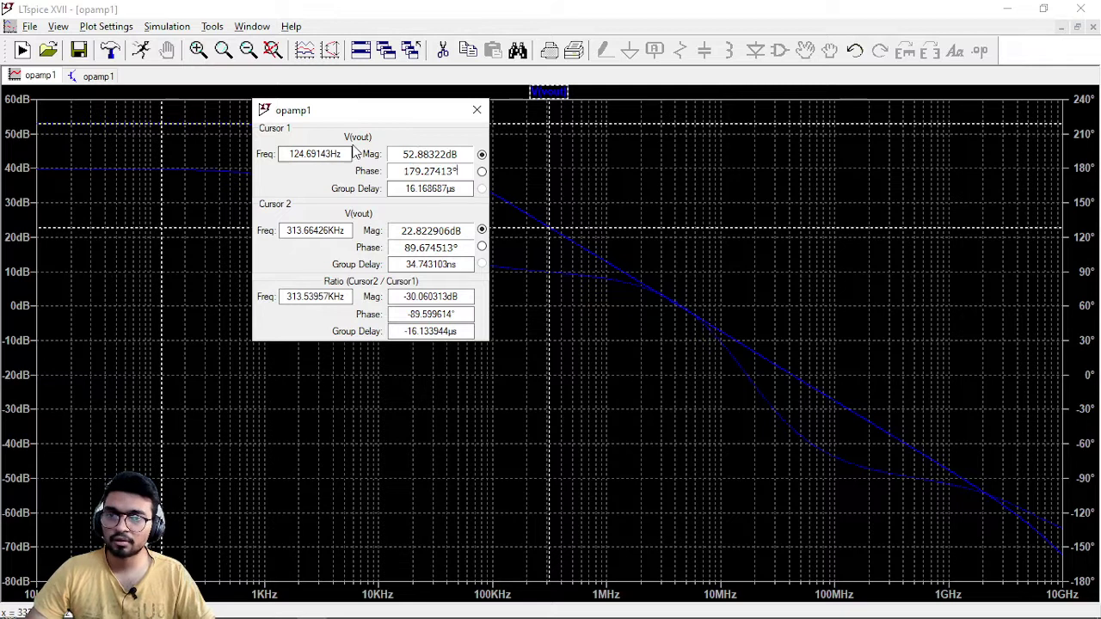
left_click_drag(350, 106, 730, 272)
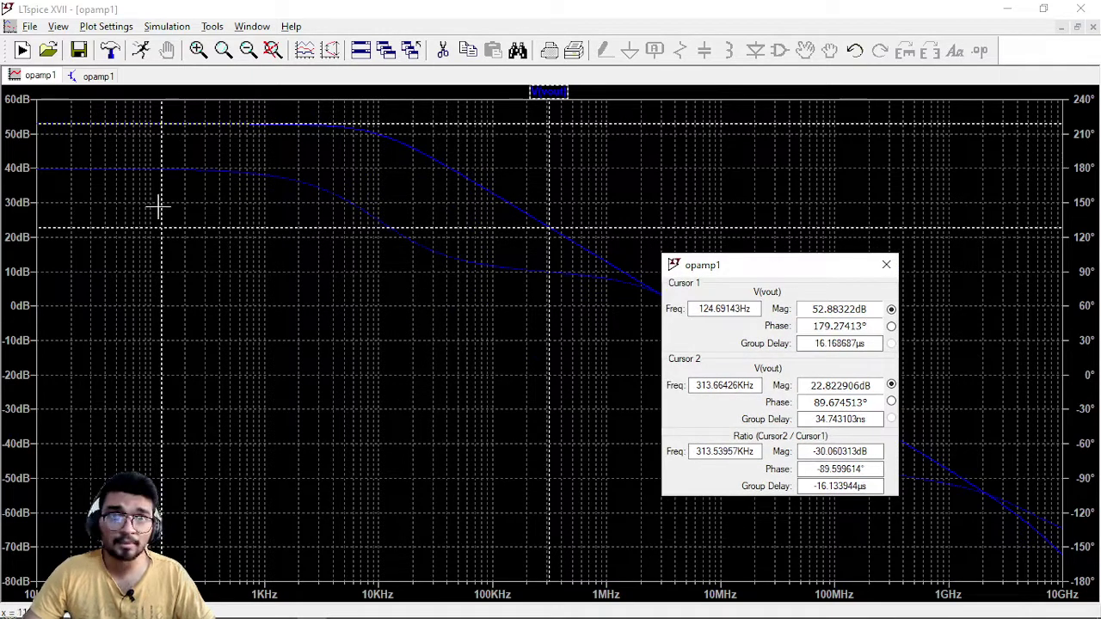
Slide cursor 1 to 9.47 kHz, where V(vout) reads 50.04 dB.
left_click_drag(162, 203, 375, 214)
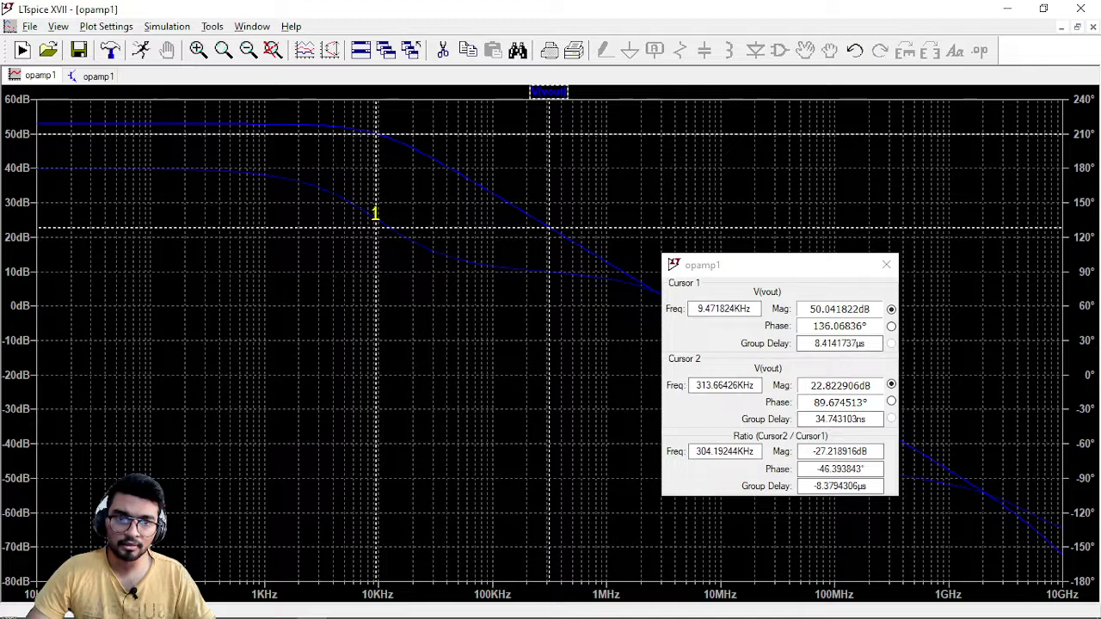
left_click_drag(806, 309, 850, 311)
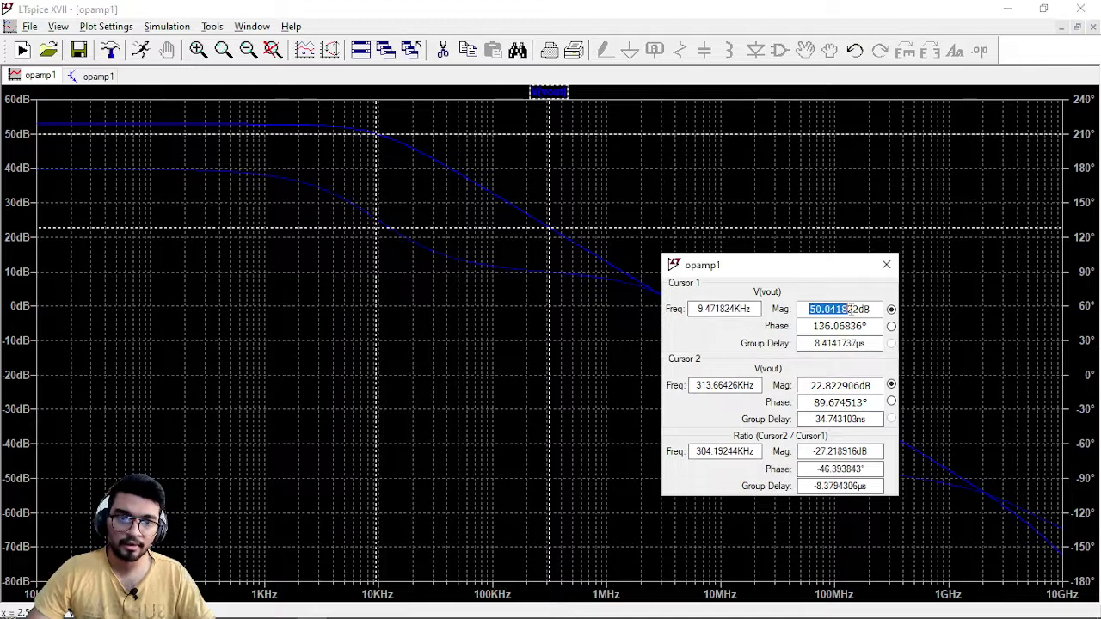
left_click(850, 309)
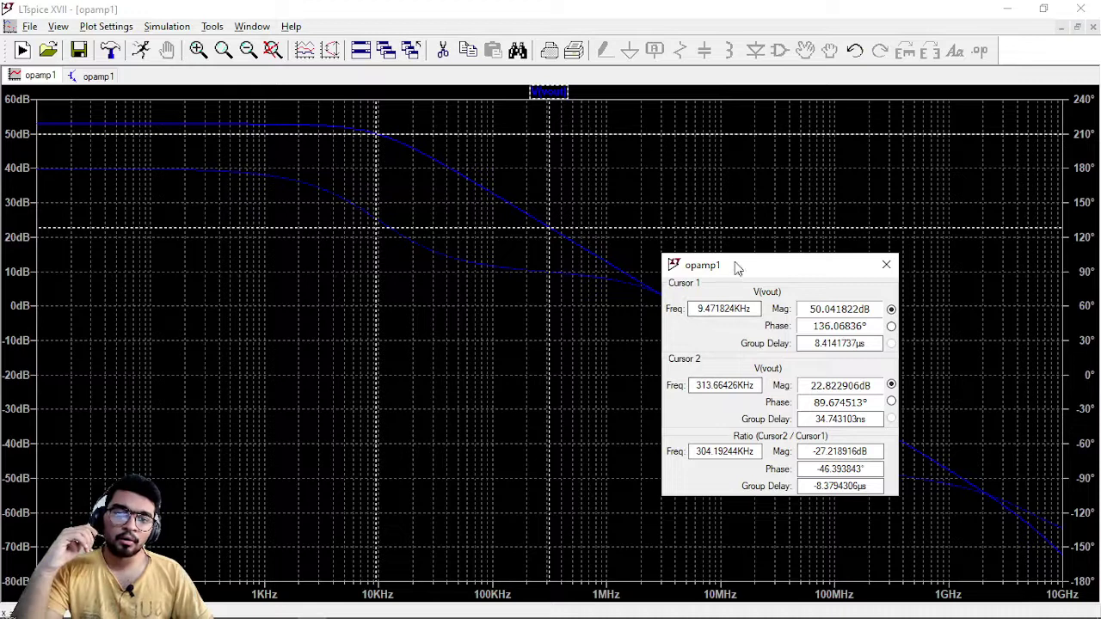
Move cursor 1 to the roughly 4 MHz 0 dB crossing and cursor 2 to 104.25 Hz (52.88 dB).
left_click_drag(732, 266, 318, 300)
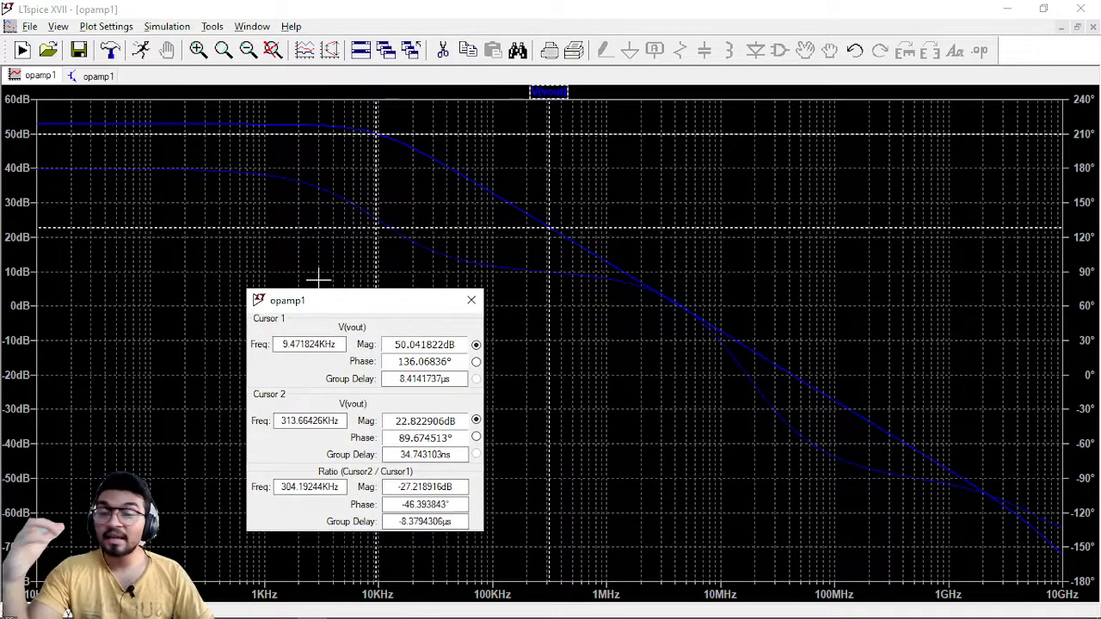
left_click(380, 248)
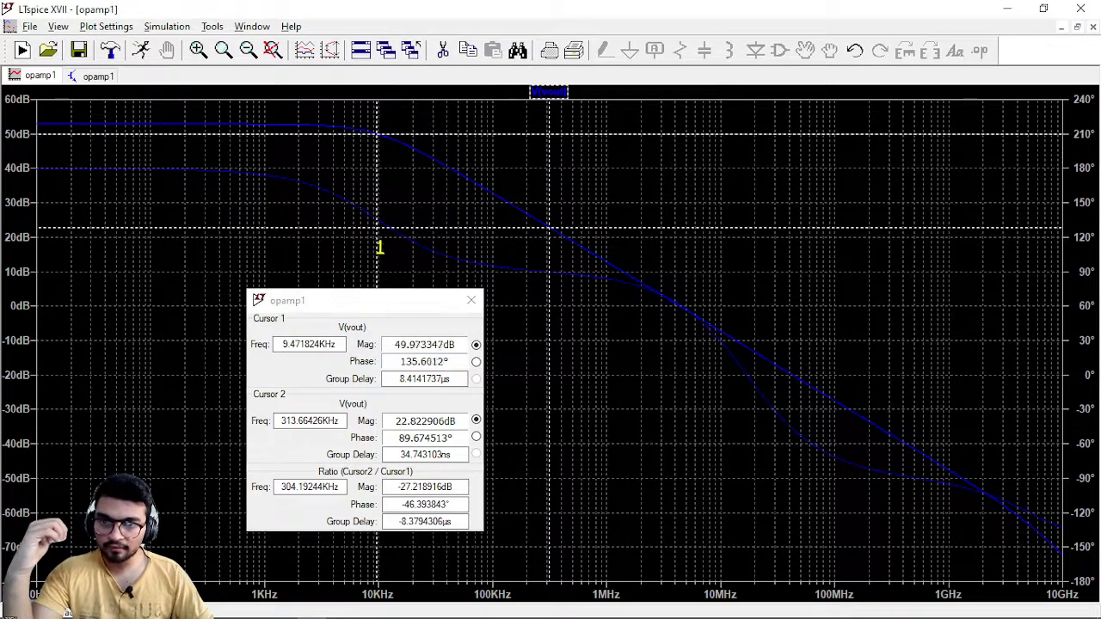
mouse_move(379, 248)
left_mouse_down()
mouse_move(619, 293)
mouse_move(771, 342)
mouse_move(701, 342)
mouse_move(678, 329)
left_mouse_up()
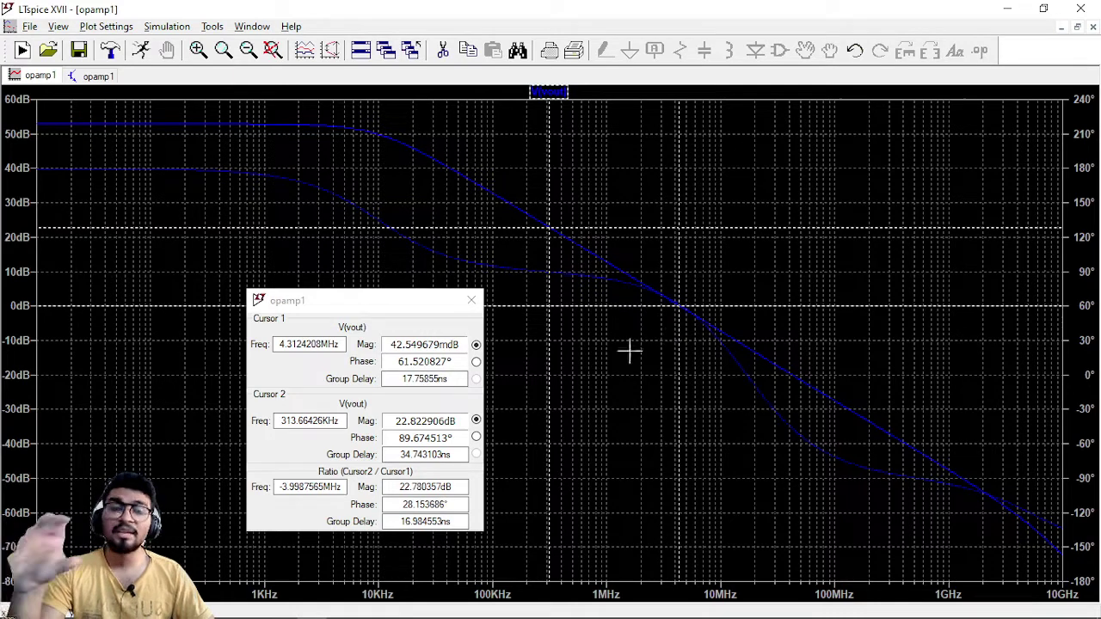
left_click_drag(428, 344, 463, 343)
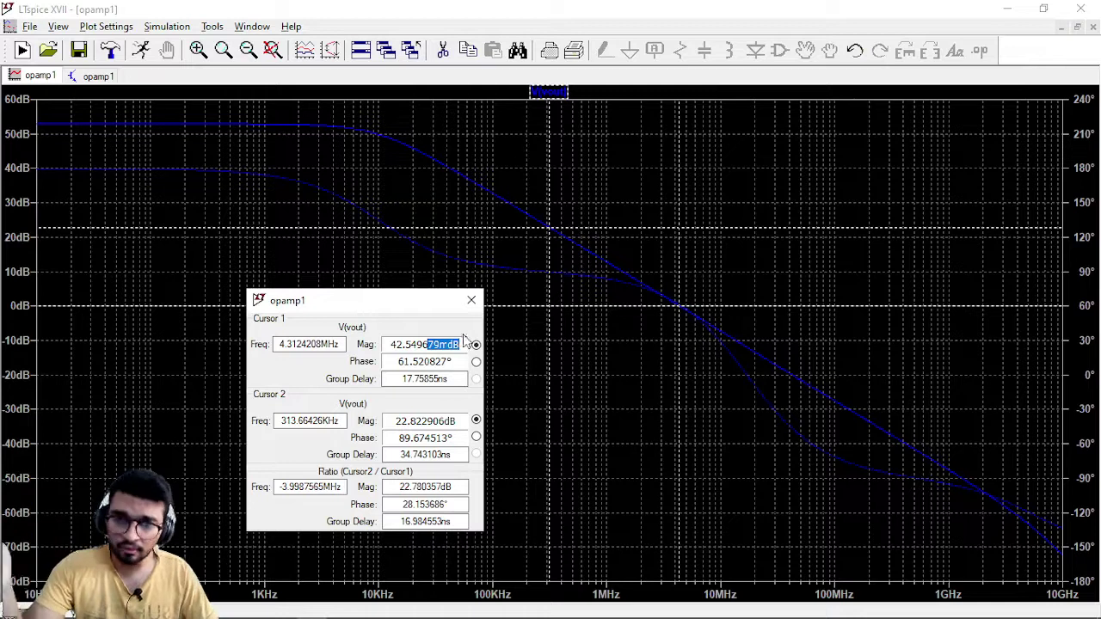
left_click(703, 306)
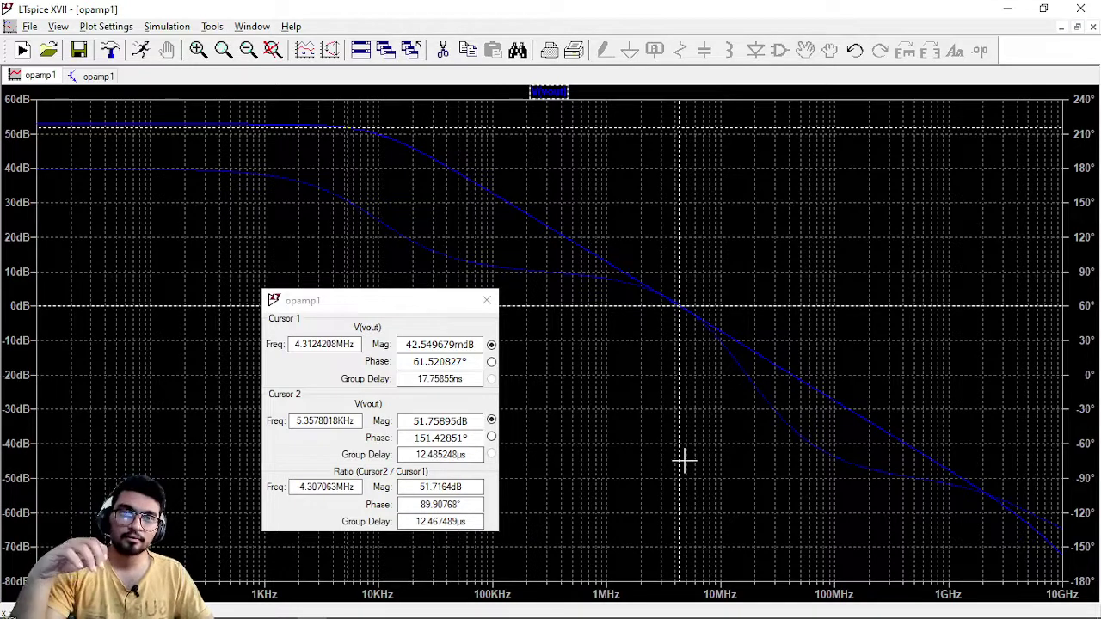
left_click_drag(679, 344, 675, 343)
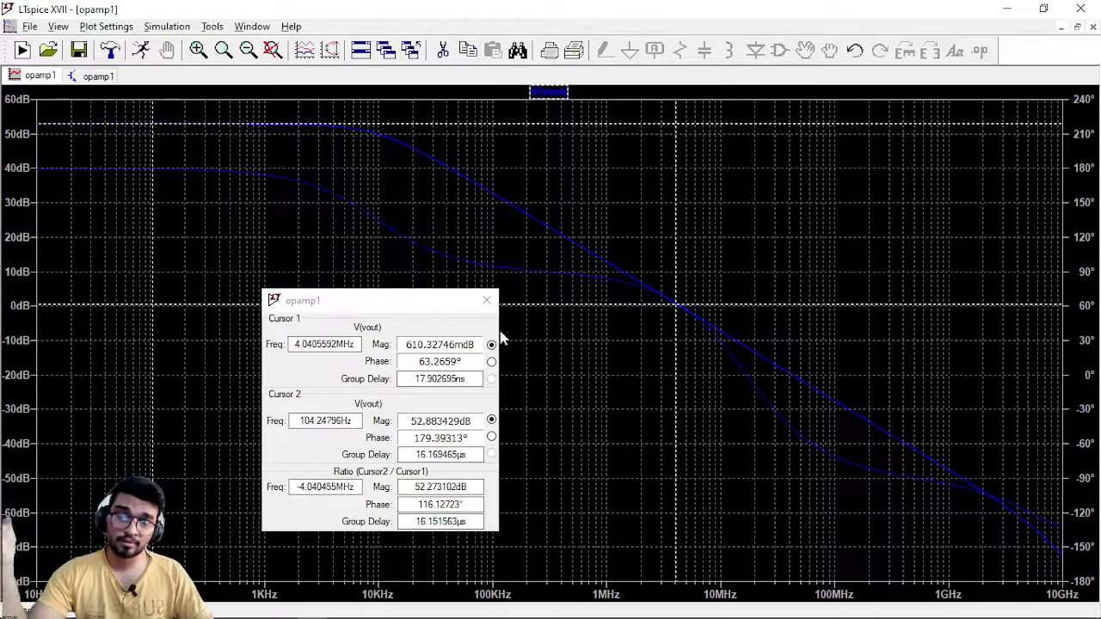
Switch cursor 1 to track phase and sweep it back to about 1.07 kHz.
left_click(491, 362)
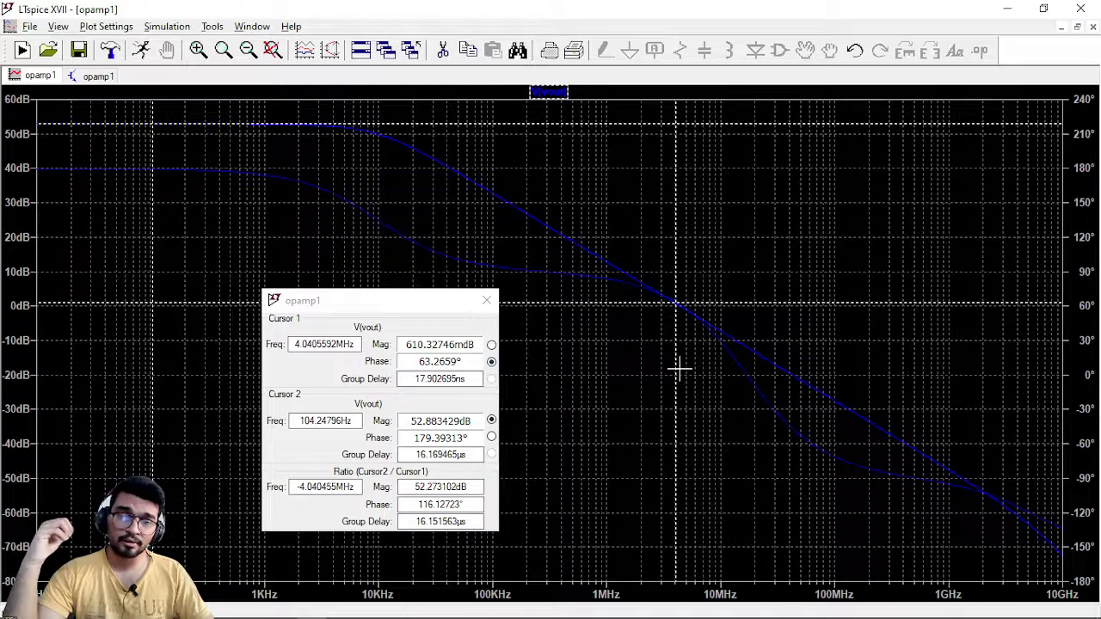
left_click_drag(675, 369, 831, 499)
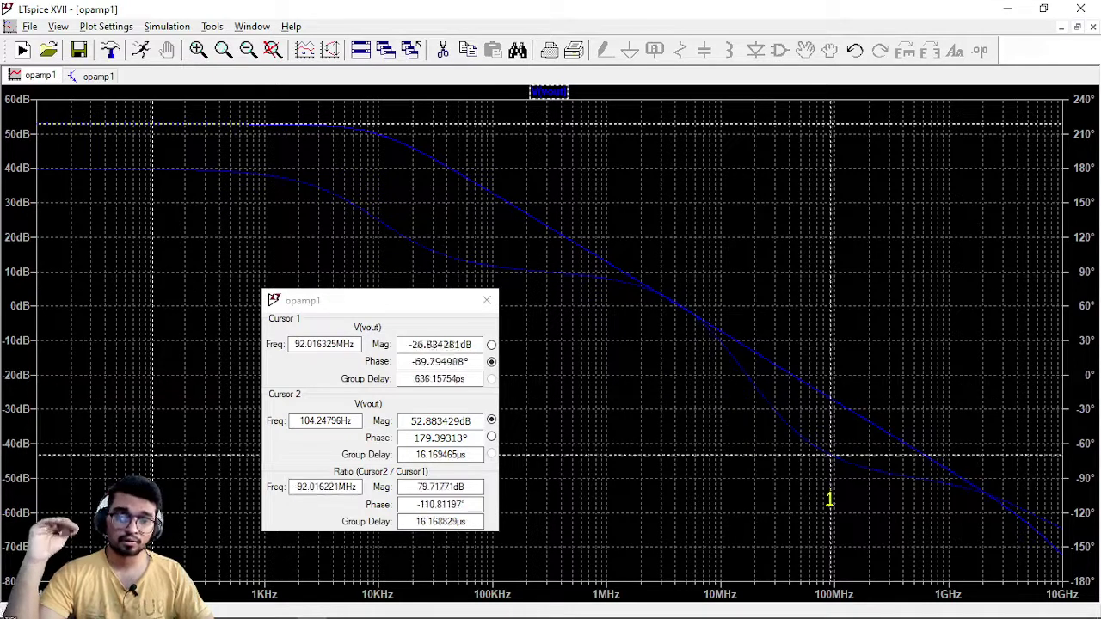
left_click_drag(540, 338, 267, 221)
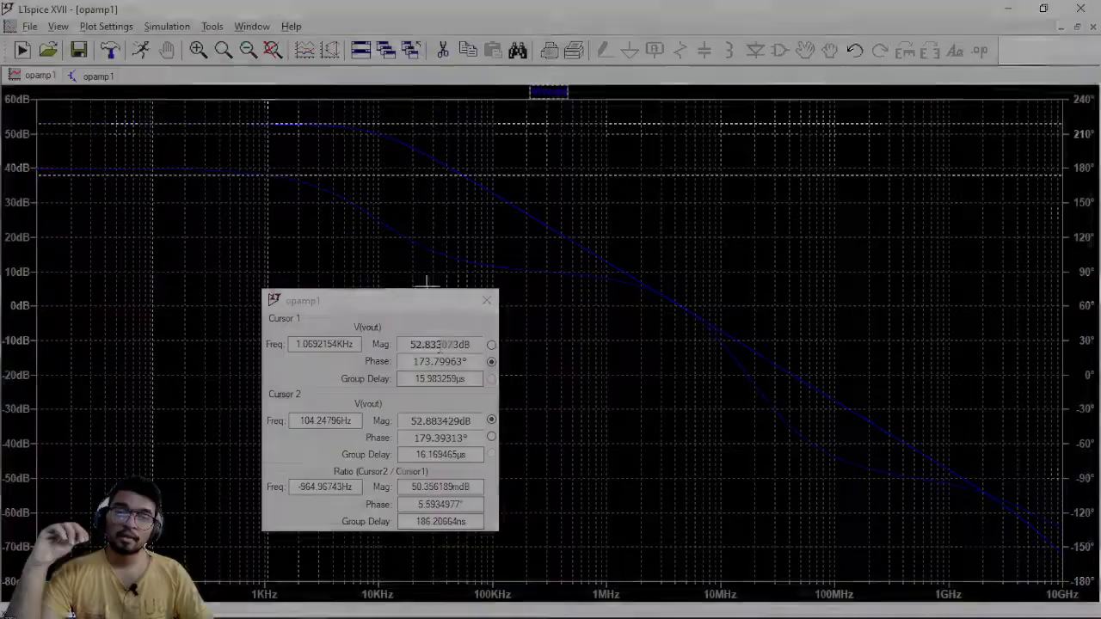